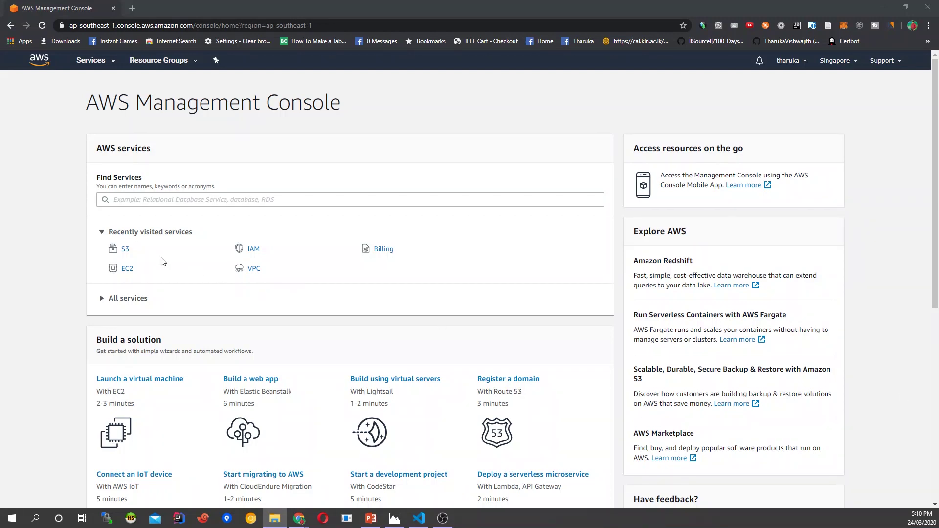
Search the AWS services for S3 and open the S3 console.
left_click(192, 200)
type("S3")
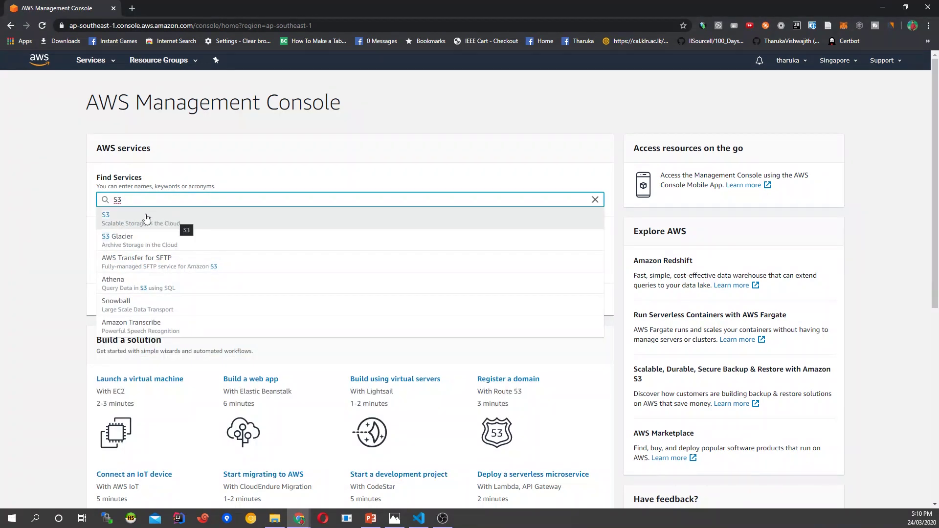
left_click(163, 217)
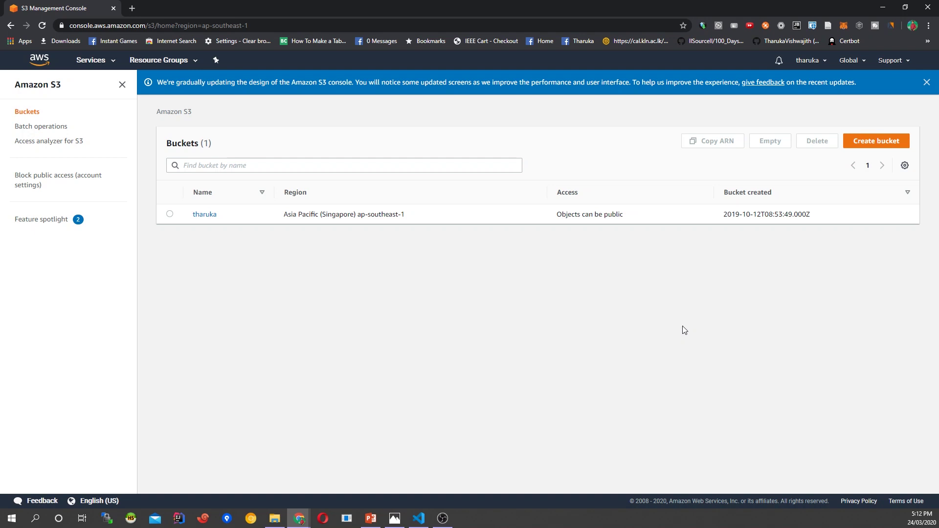
Compare the region choices offered for S3 with those offered for RDS, and return to the S3 bucket list.
left_click(852, 62)
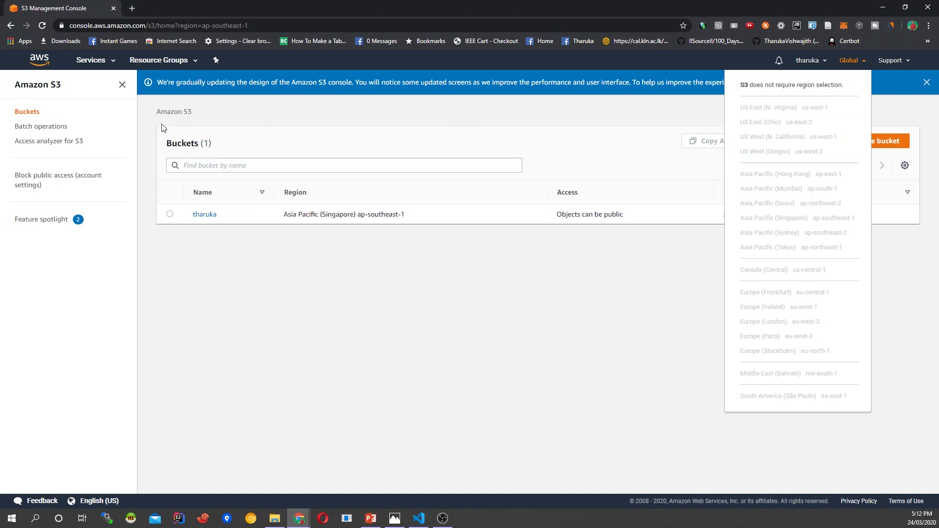
left_click(89, 63)
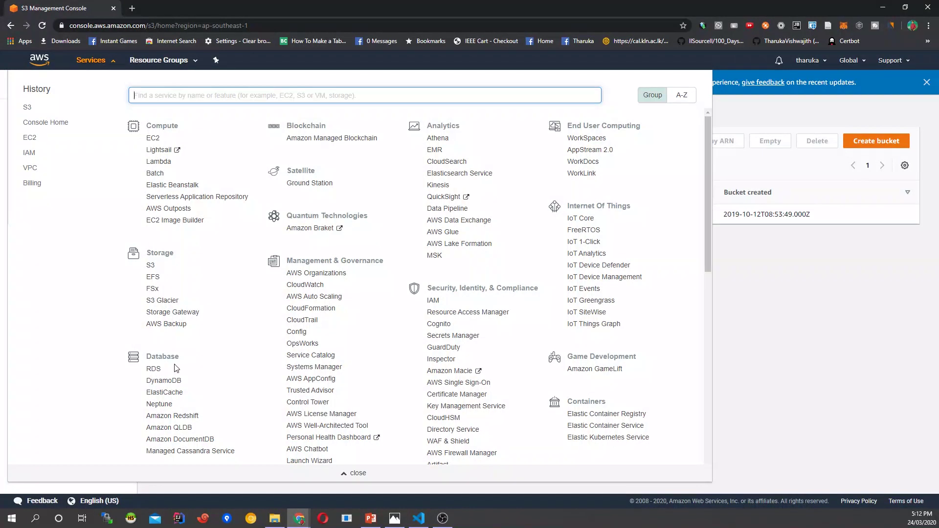
left_click(157, 373)
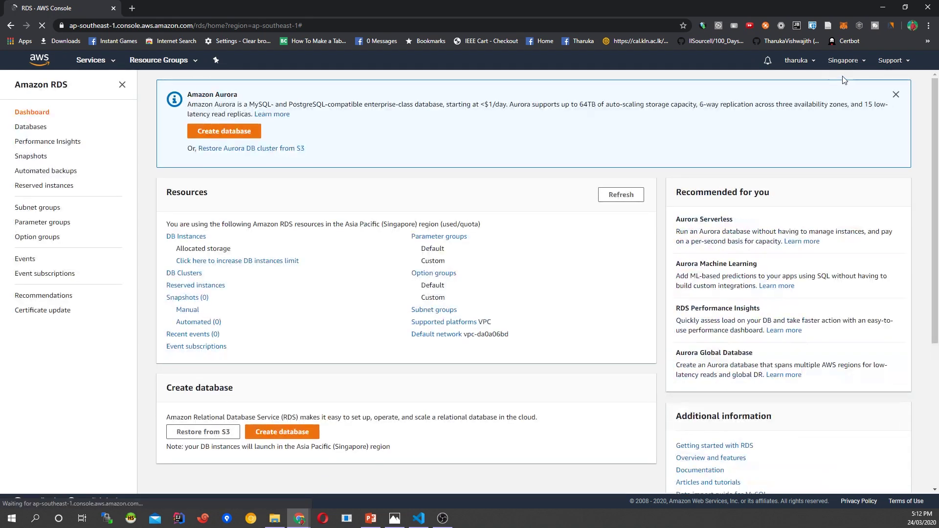
left_click(851, 63)
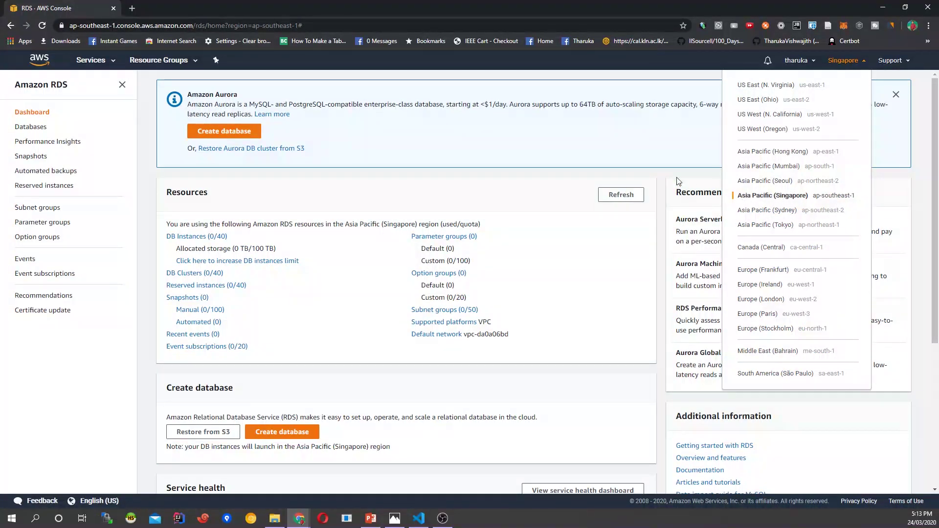
left_click(706, 140)
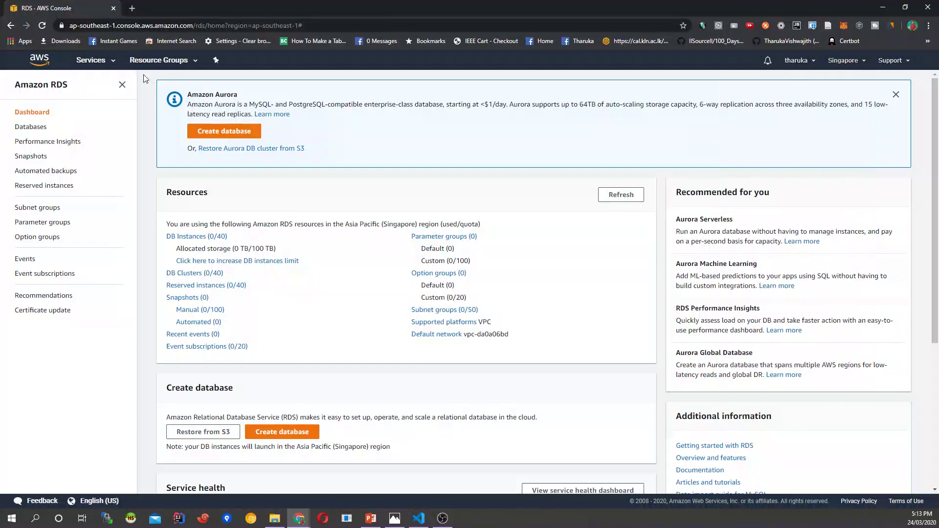
left_click(9, 25)
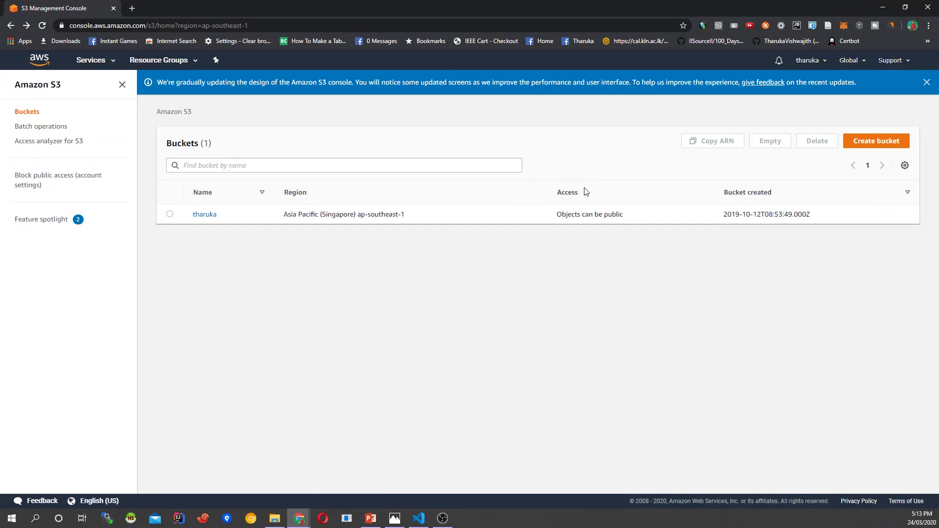
Dismiss the console update notice, review the name, region and Block Public Access settings for creating a bucket, and cancel the form.
left_click(927, 82)
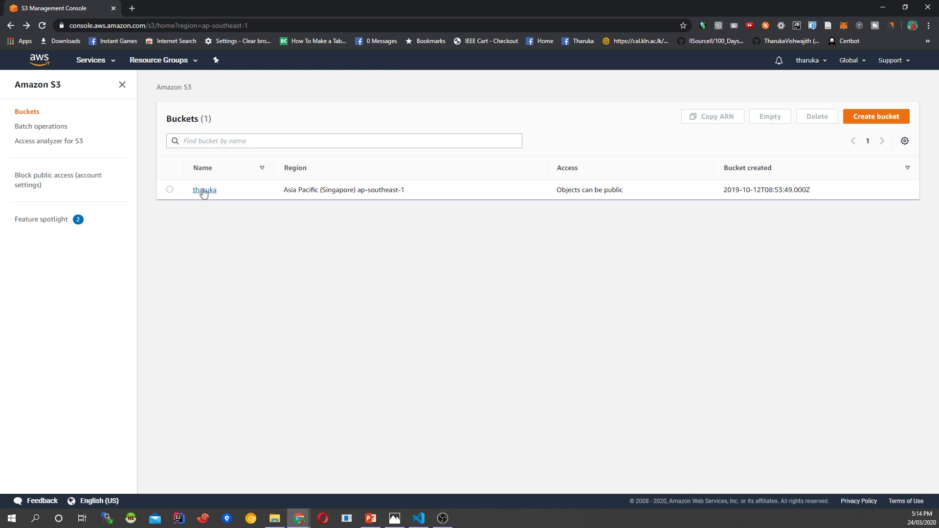
left_click(870, 118)
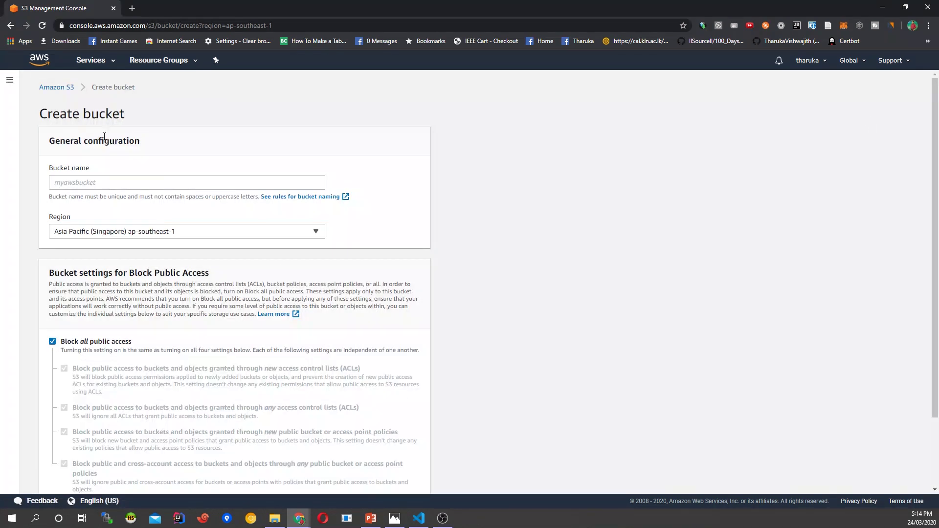
left_click(87, 179)
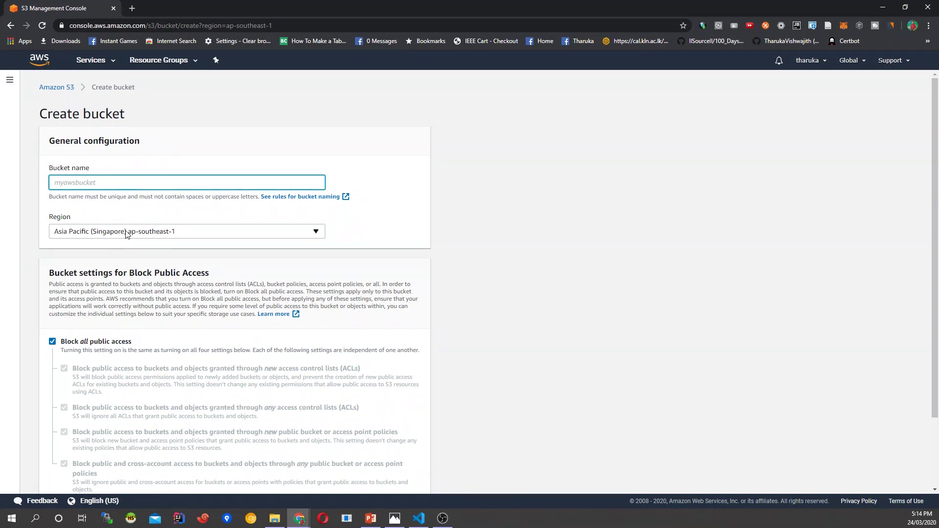
scroll(136, 215, "down", 2)
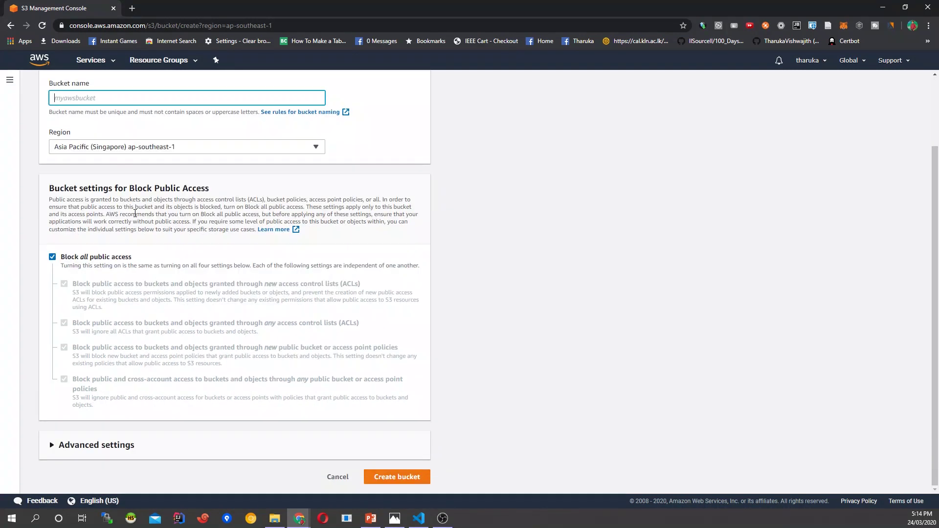
scroll(135, 213, "up", 2)
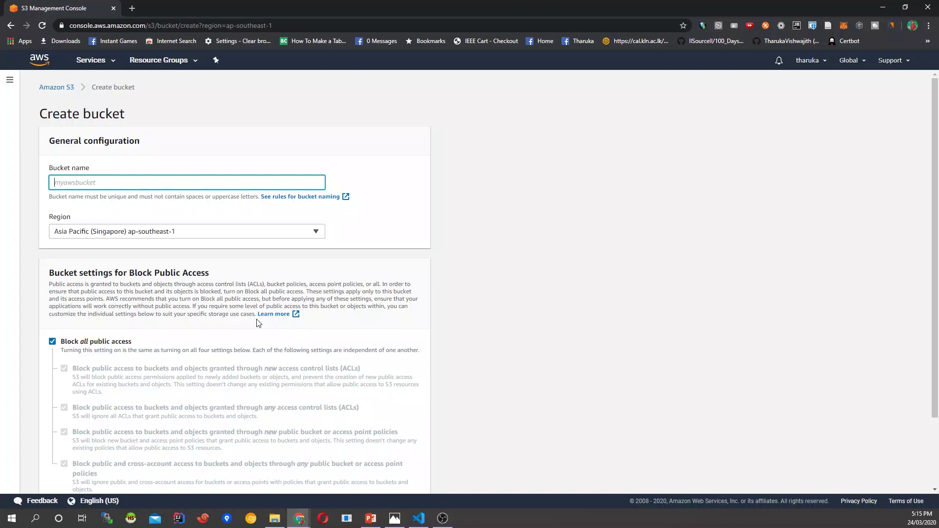
scroll(256, 319, "down", 3)
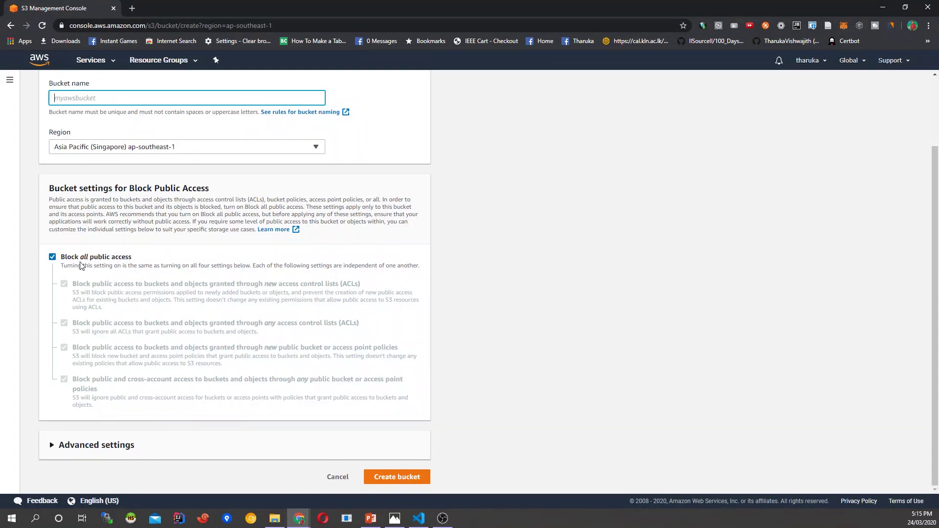
scroll(82, 266, "up", 2)
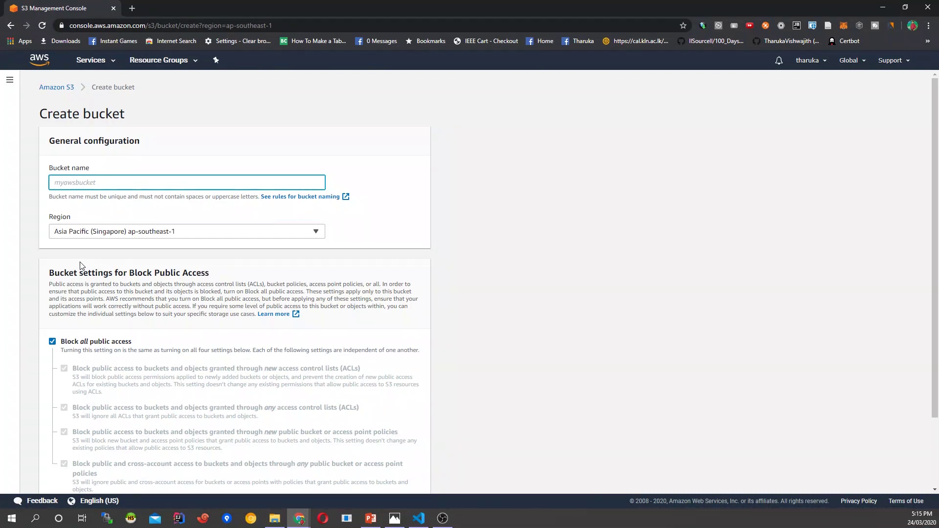
scroll(81, 266, "down", 2)
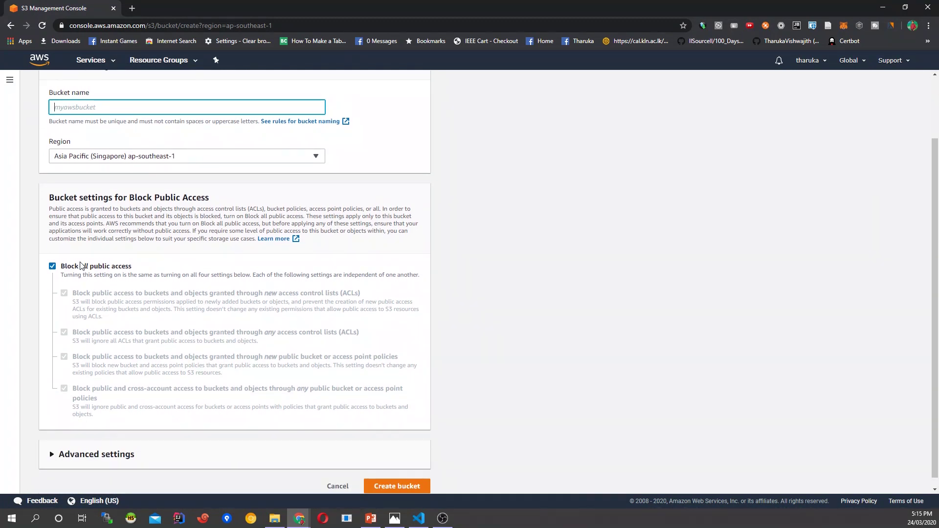
scroll(81, 266, "up", 2)
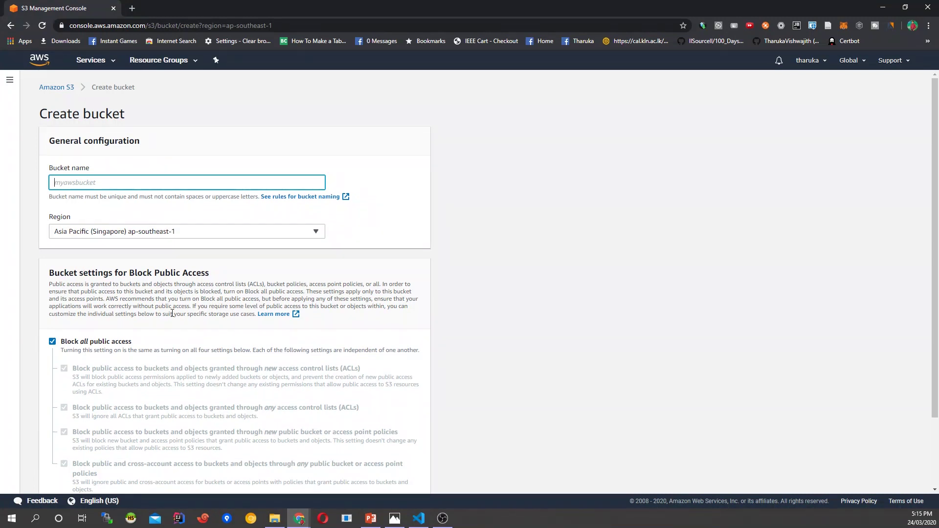
scroll(279, 323, "down", 2)
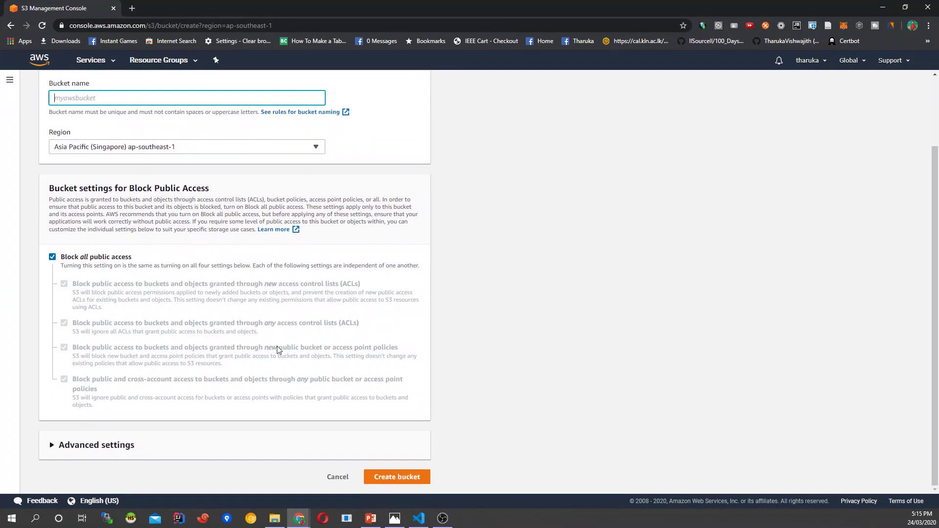
left_click(331, 480)
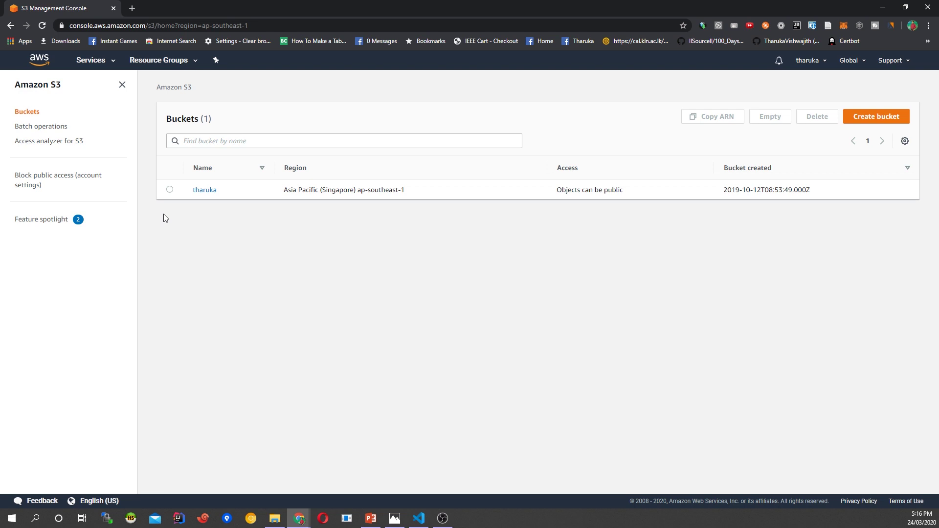
Open the existing bucket in the Asia Pacific (Singapore) region and look over its overview.
left_click(211, 194)
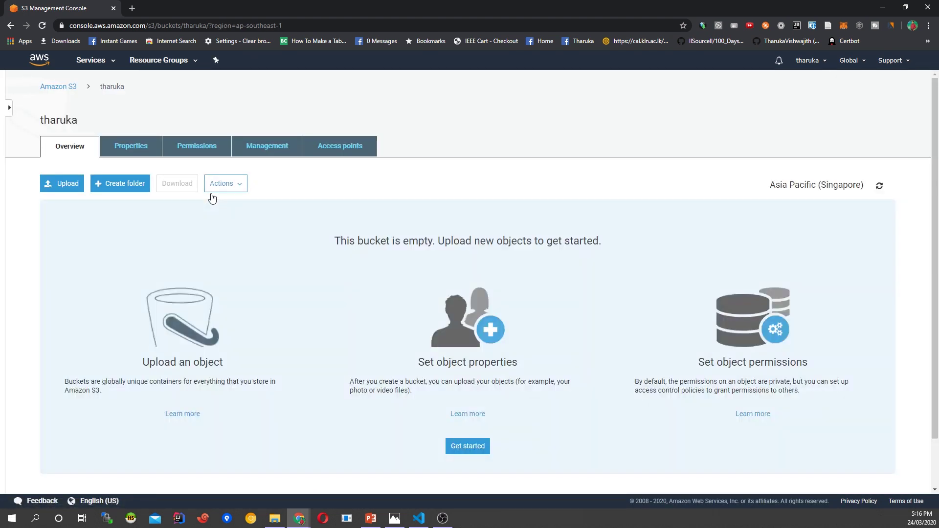
scroll(279, 378, "down", 2)
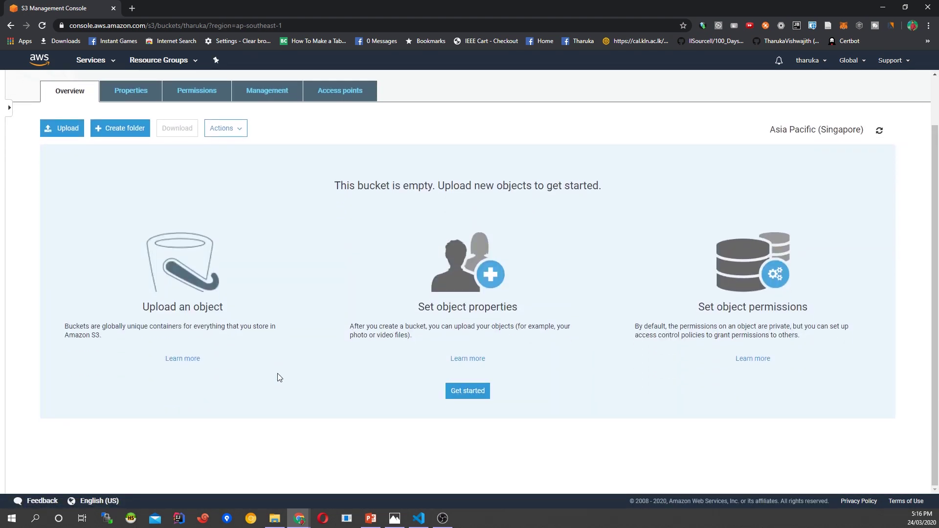
scroll(273, 321, "up", 2)
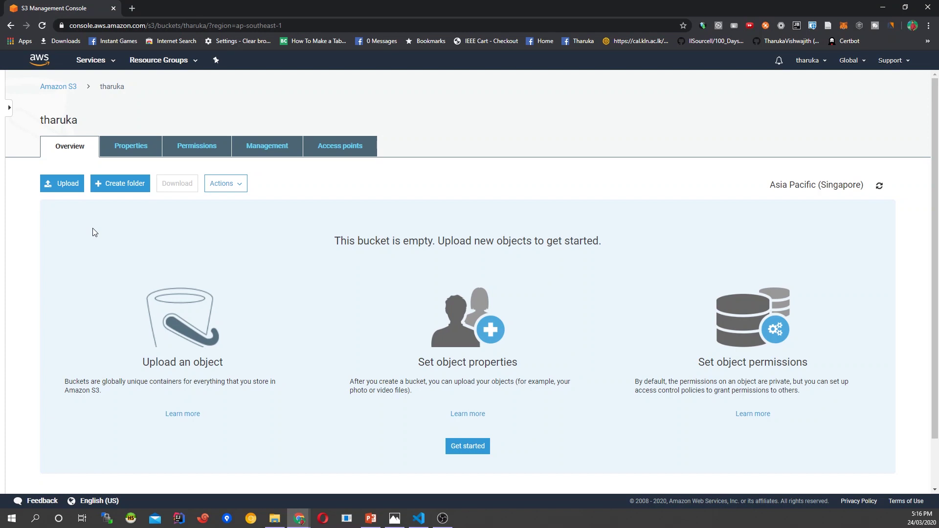
Start an upload to the bucket and add the files index.html and script.js.
left_click(64, 184)
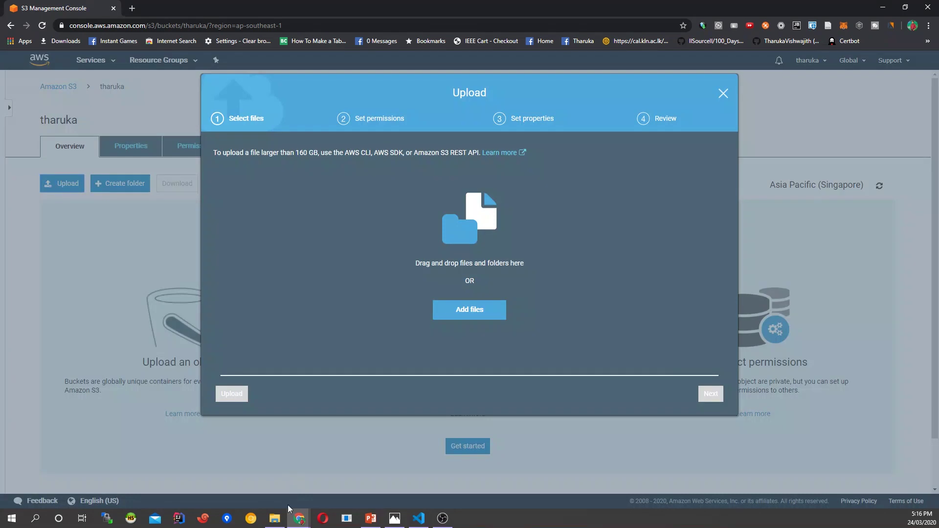
left_click(469, 310)
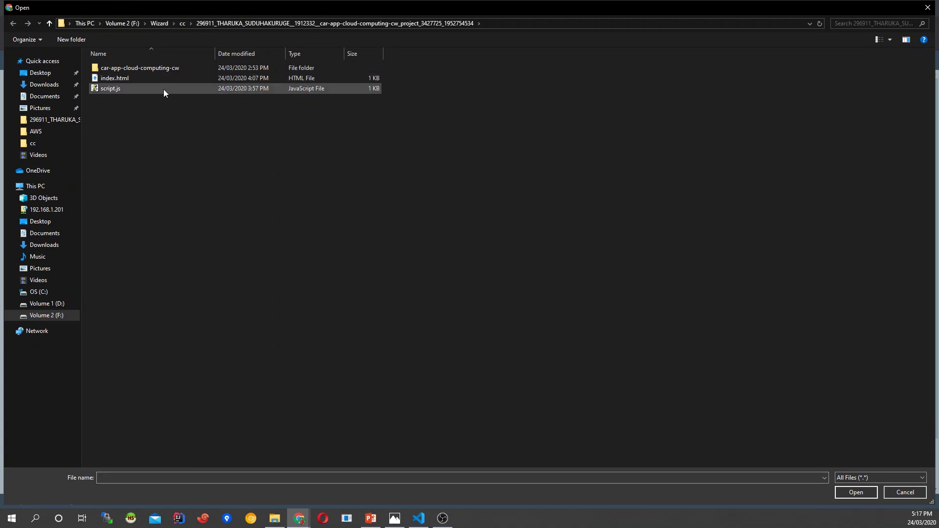
left_click(156, 78)
left_click(145, 88, "ctrl")
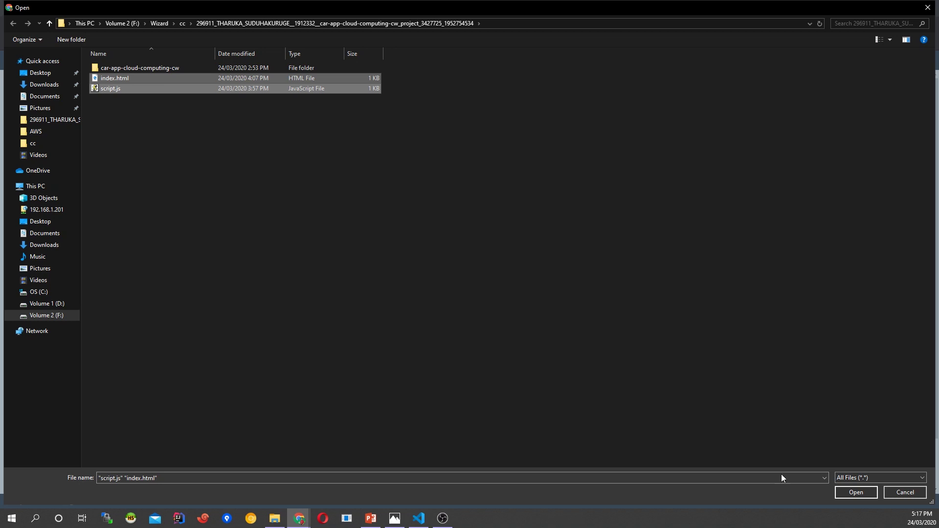
left_click(850, 492)
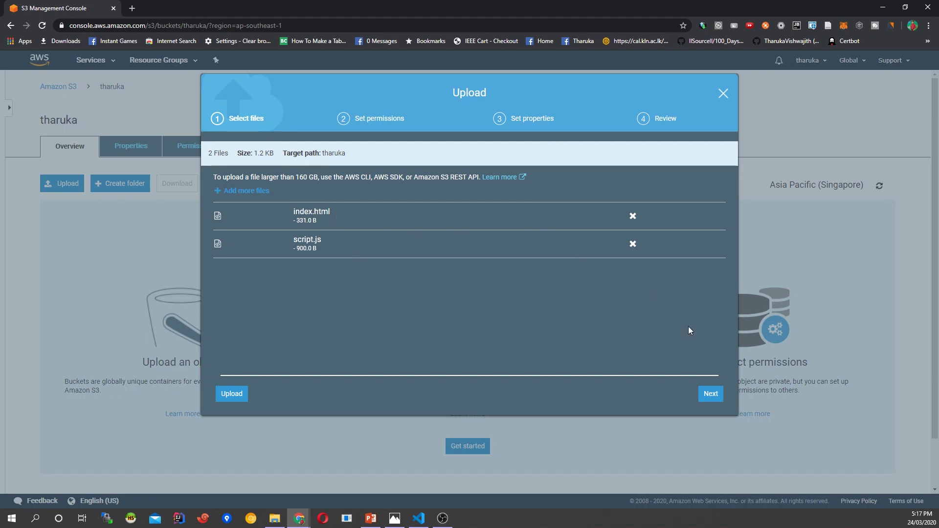
Set the upload's public permissions to "Grant public read access to this object(s)" and proceed to its properties.
left_click(711, 393)
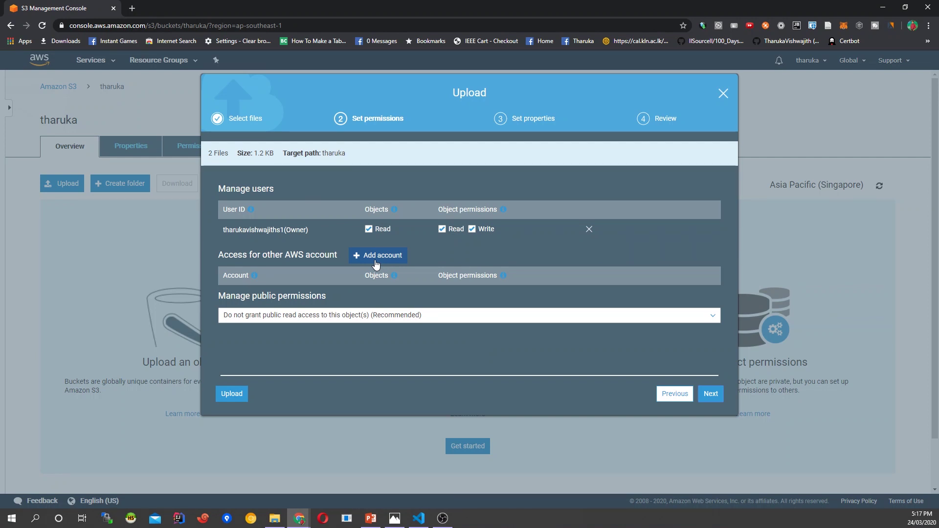
left_click(369, 316)
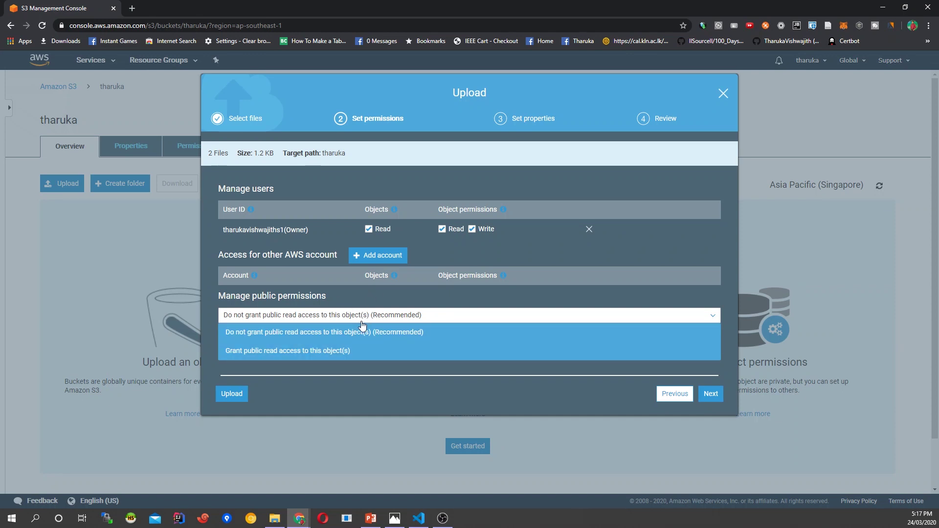
left_click(289, 352)
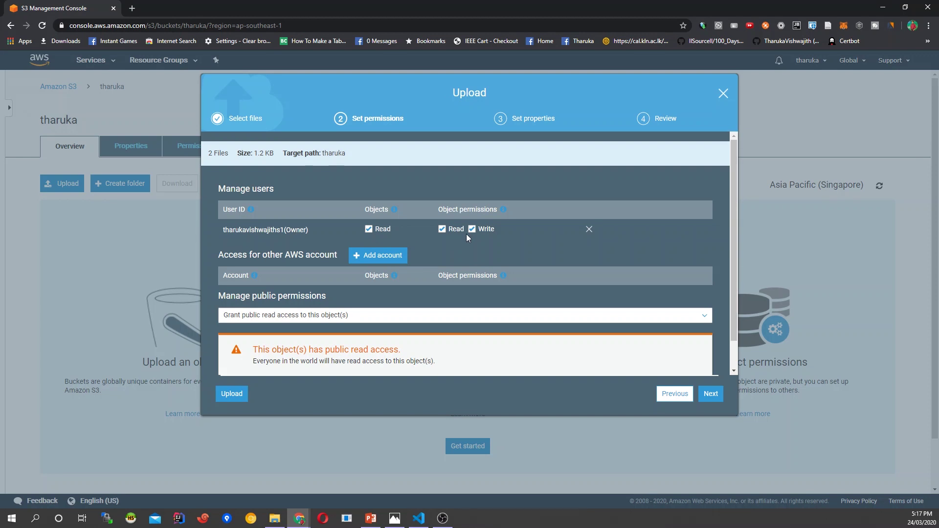
left_click(712, 394)
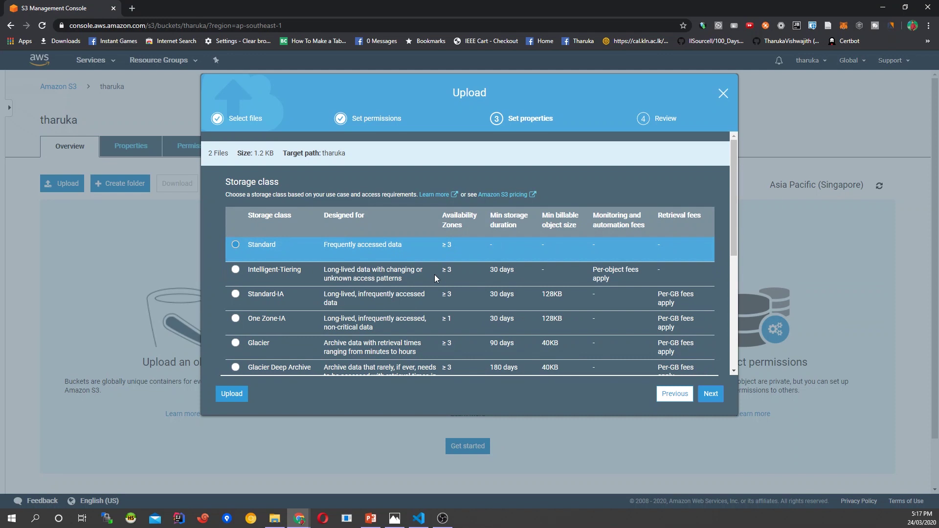
Examine the storage class, encryption and metadata options for the upload, highlighting what the Standard class is designed for.
scroll(434, 276, "down", 3)
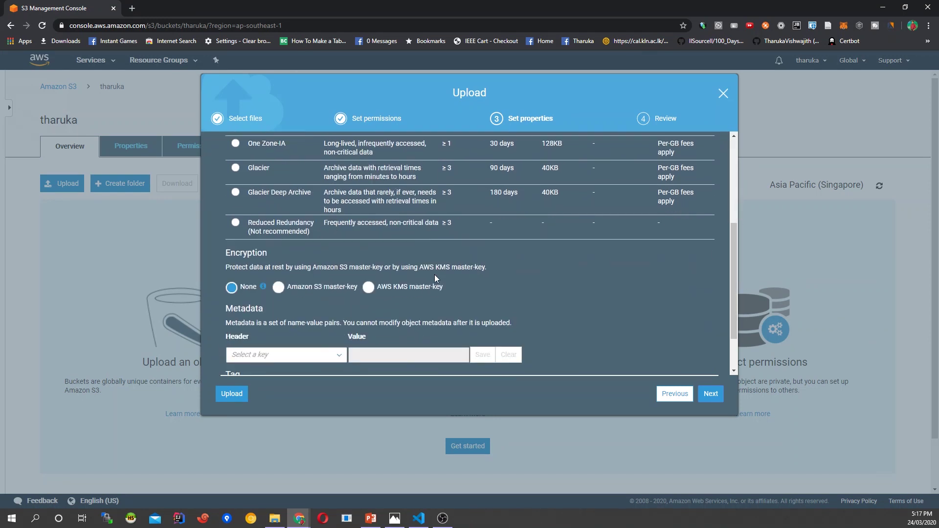
scroll(435, 277, "up", 5)
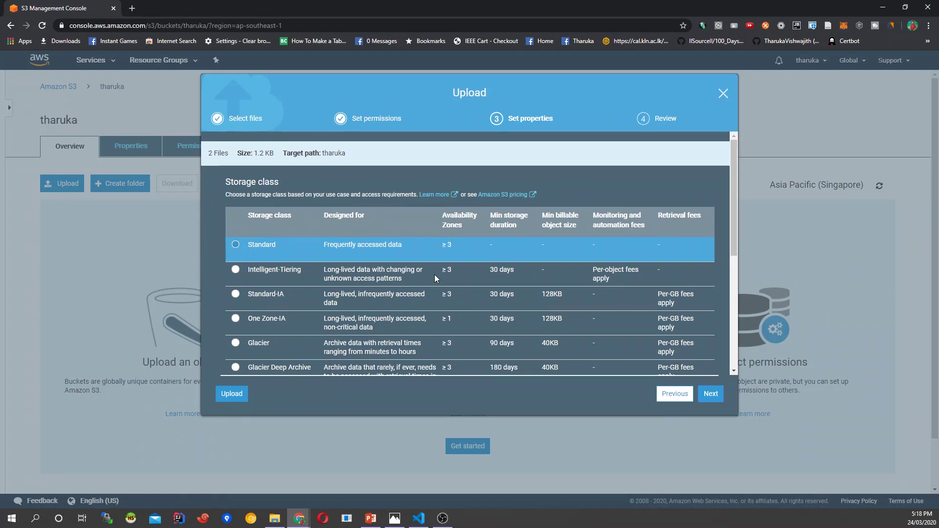
scroll(366, 301, "down", 2)
scroll(366, 301, "down", 2)
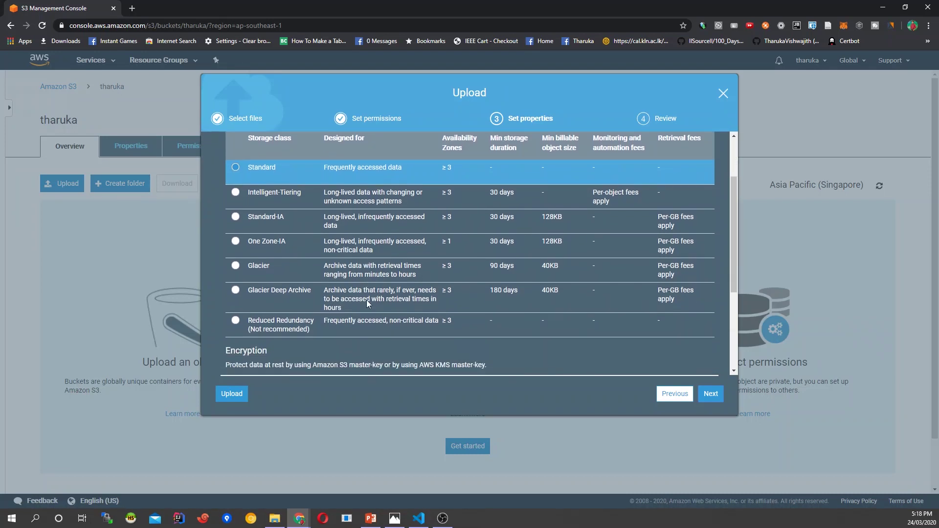
scroll(366, 301, "up", 2)
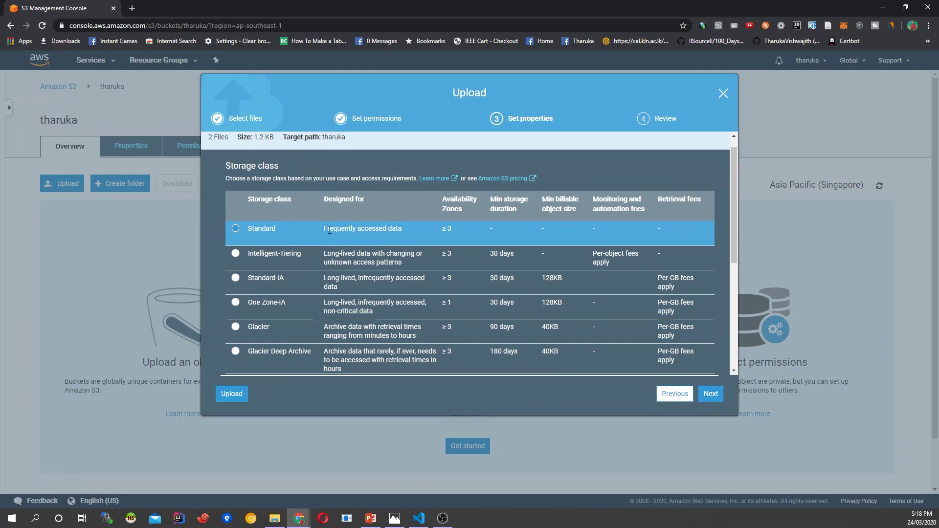
left_click_drag(318, 230, 397, 230)
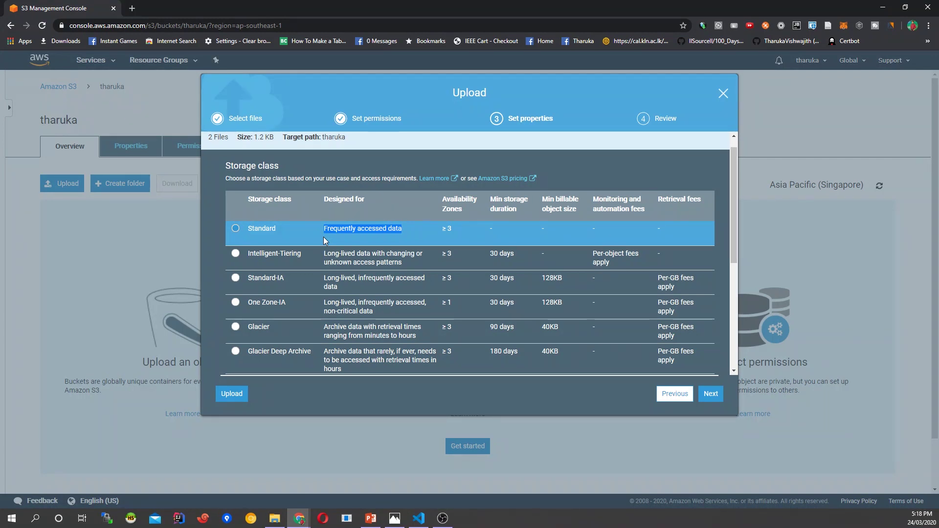
Compare the storage classes' intended use, availability zones and minimum storage duration, highlighting entries for Standard, Standard-IA, One Zone-IA and Glacier.
left_click(361, 279)
left_click_drag(361, 279, 374, 288)
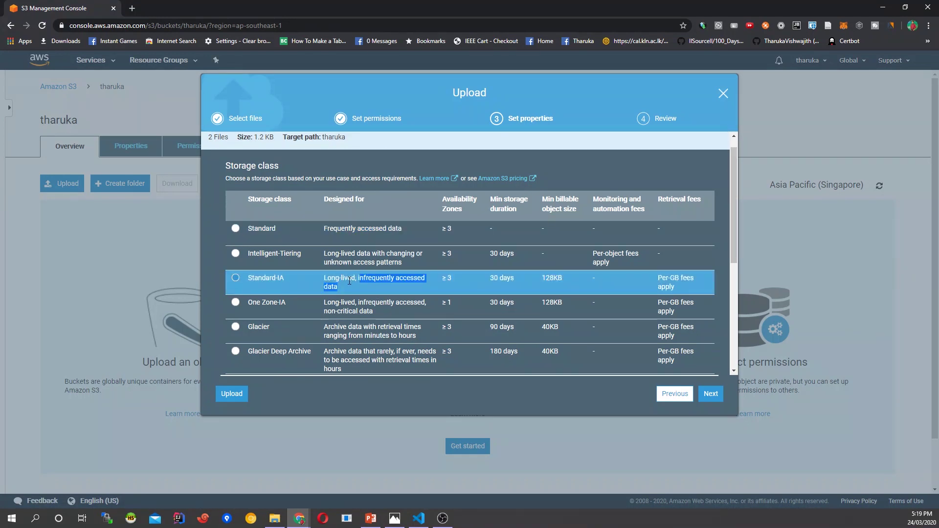
left_click(339, 310)
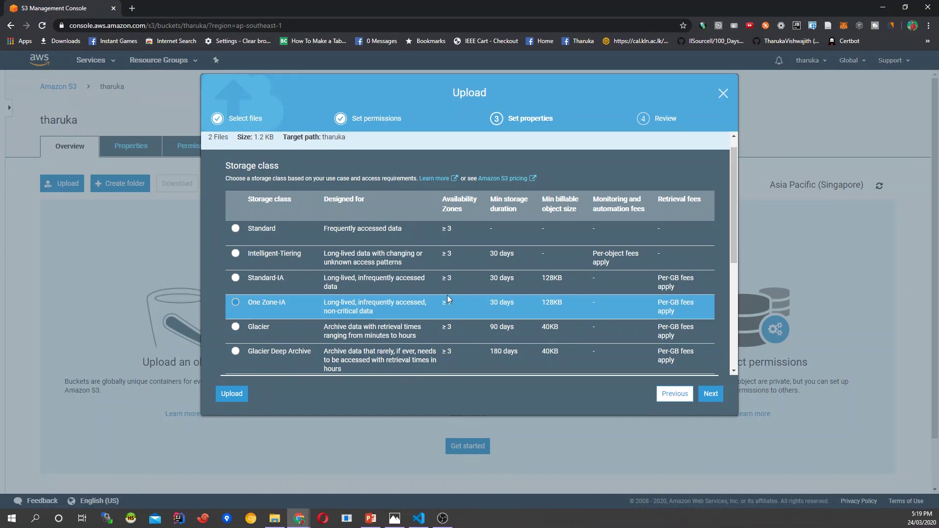
double_click(449, 229)
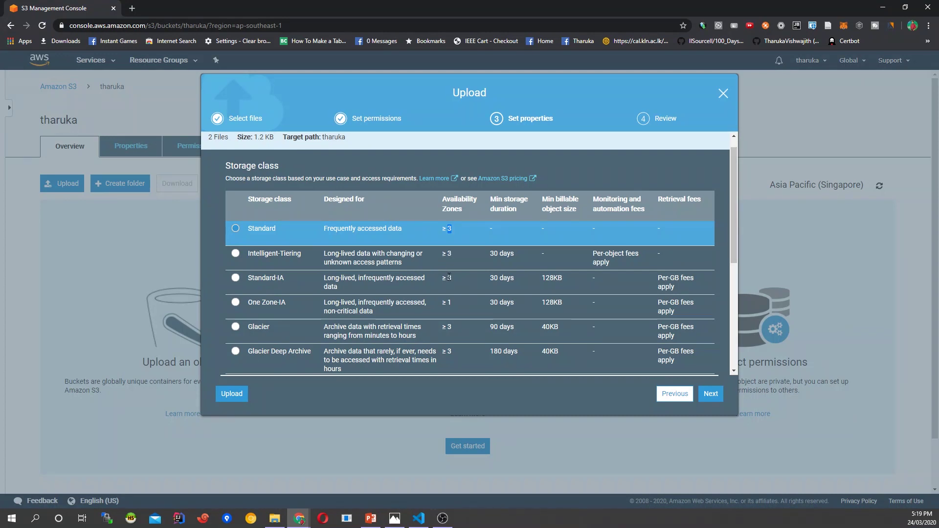
double_click(449, 303)
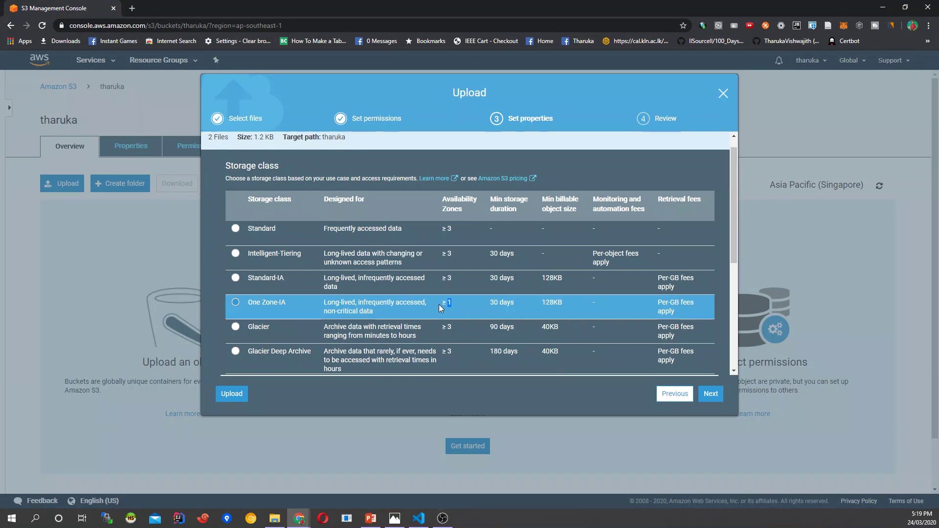
left_click(358, 325)
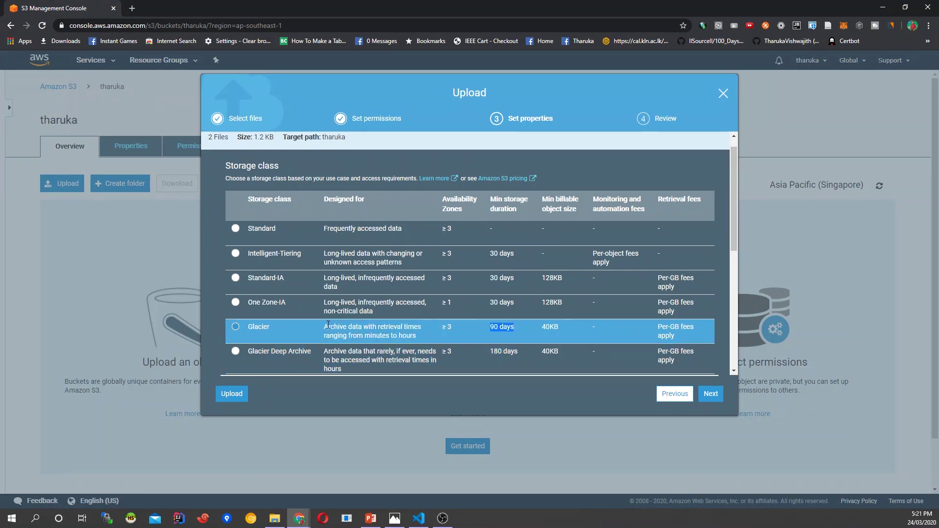
key("alt+Tab")
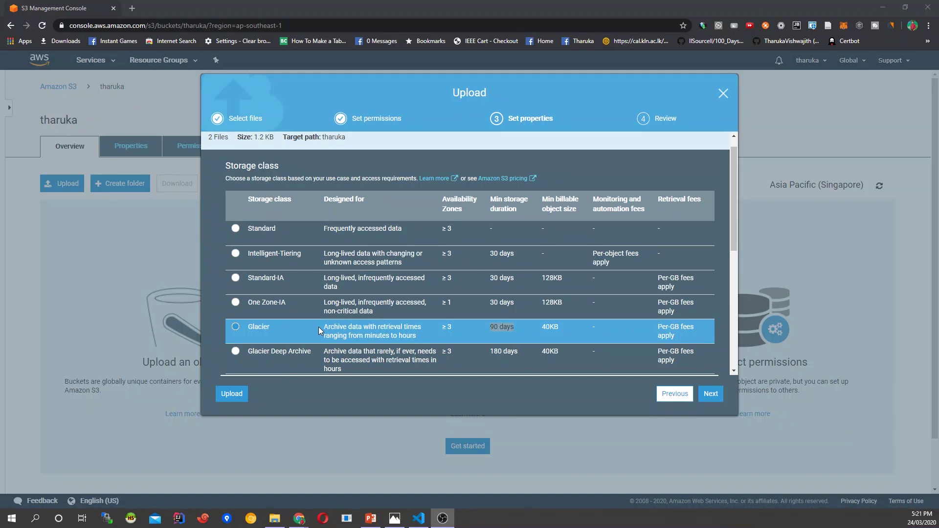
Set the upload's storage class to Standard, leave encryption at None, and upload the two files after the review.
scroll(318, 327, "down", 1)
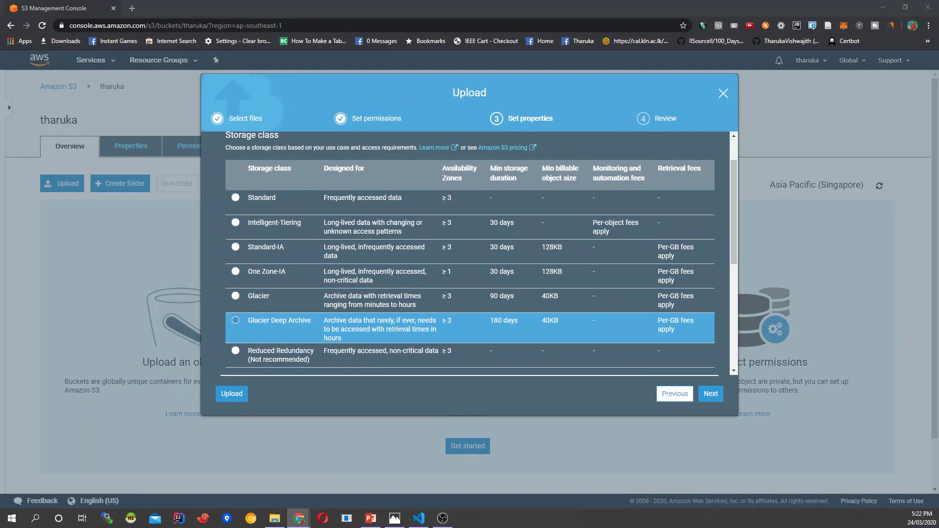
scroll(430, 225, "up", 1)
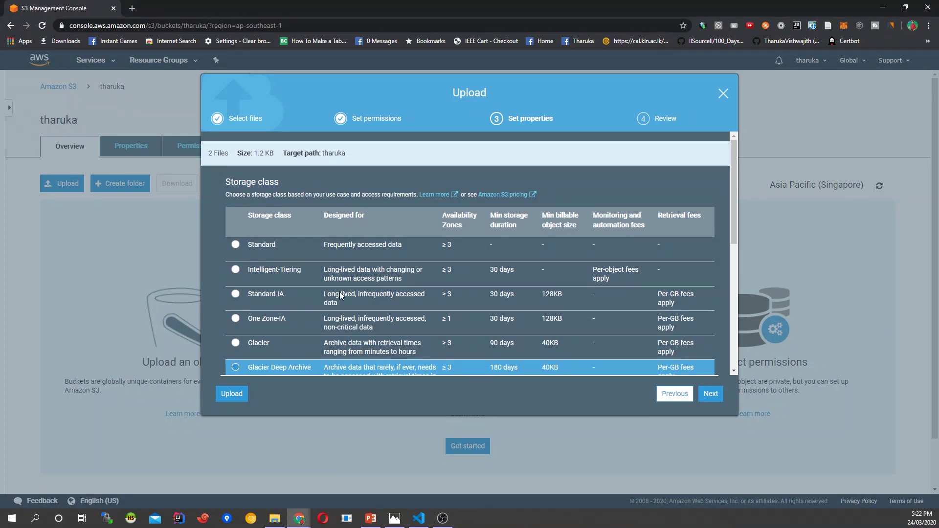
scroll(340, 318, "down", 4)
scroll(341, 318, "up", 4)
scroll(390, 286, "down", 5)
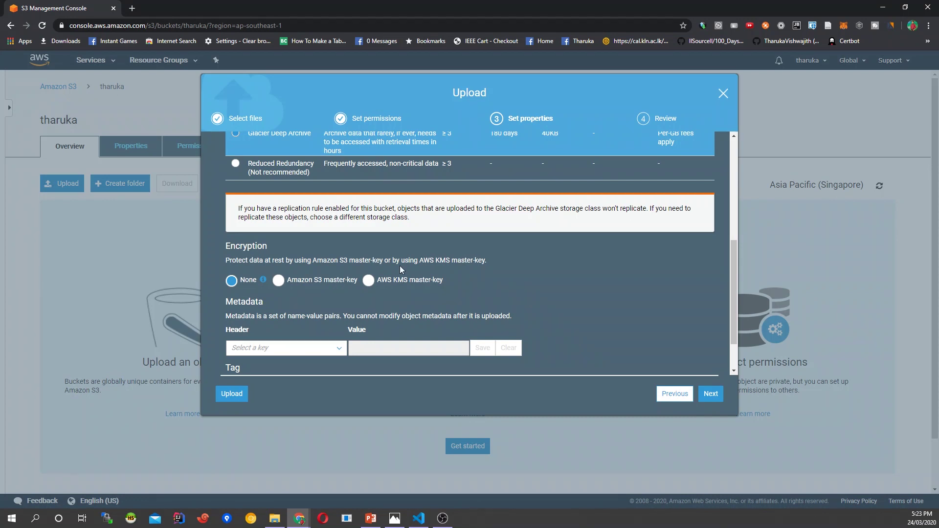
scroll(368, 289, "up", 5)
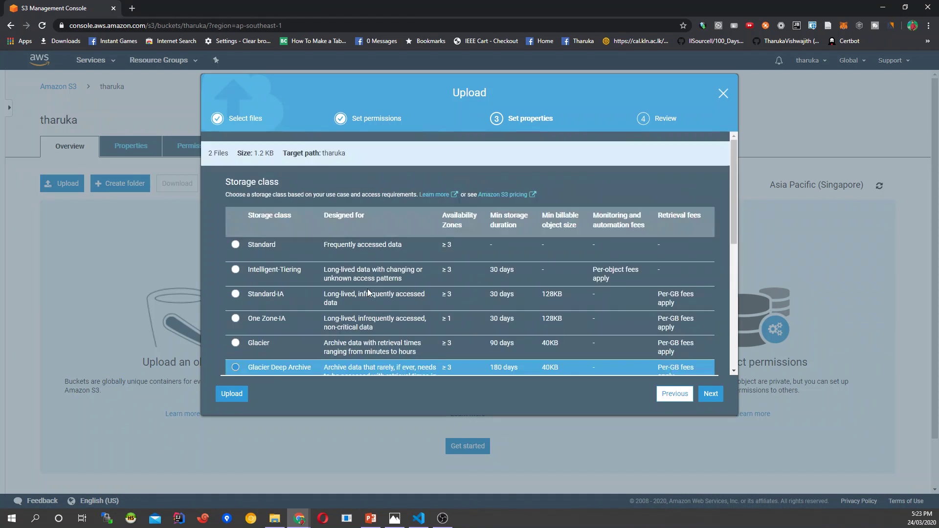
left_click(236, 246)
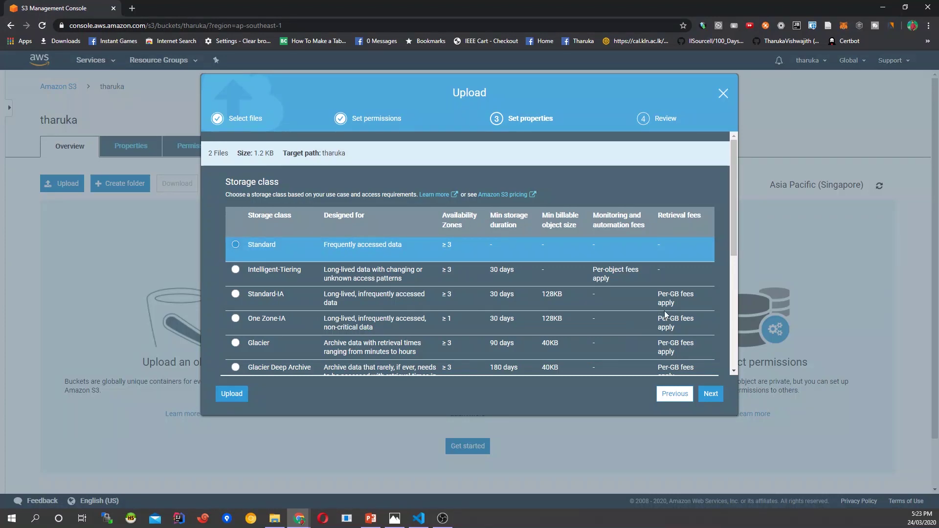
left_click(712, 394)
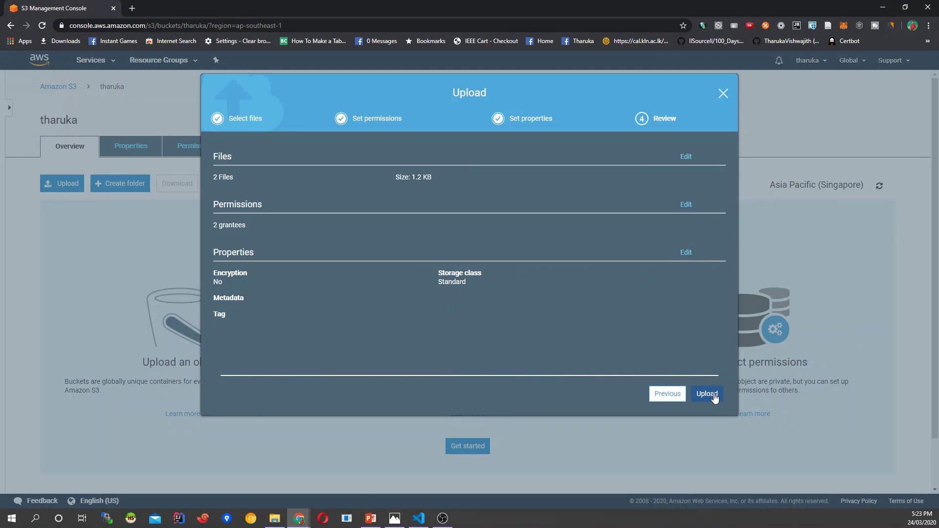
left_click(707, 394)
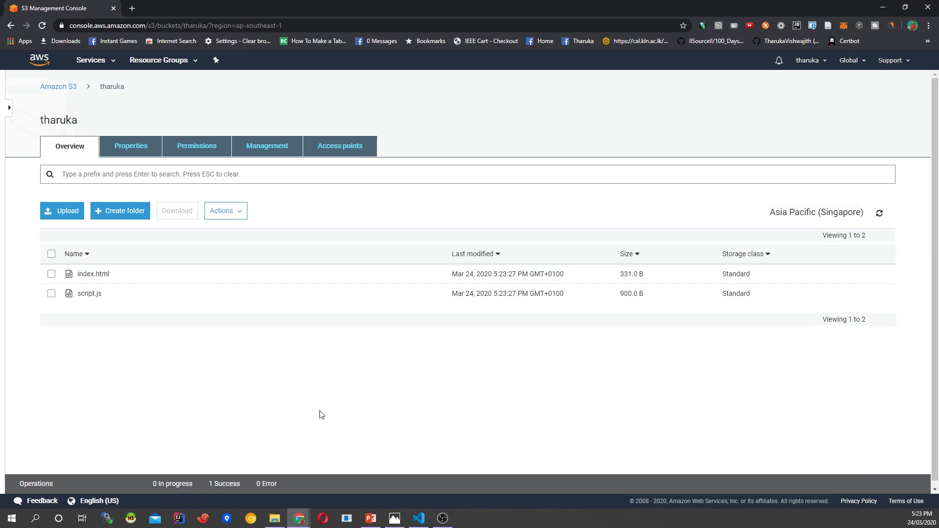
Open the details of the uploaded index.html and bring up its source code in a maximized Visual Studio Code window.
left_click(85, 276)
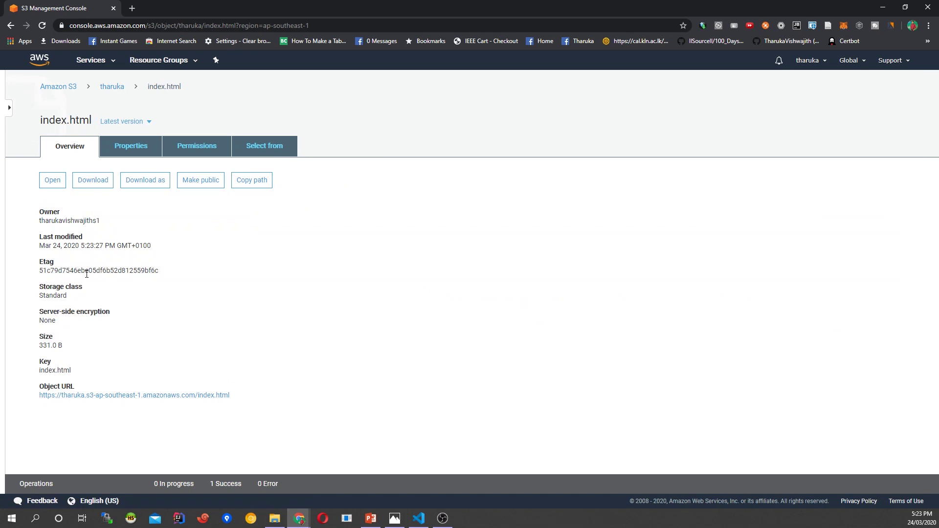
left_click(418, 516)
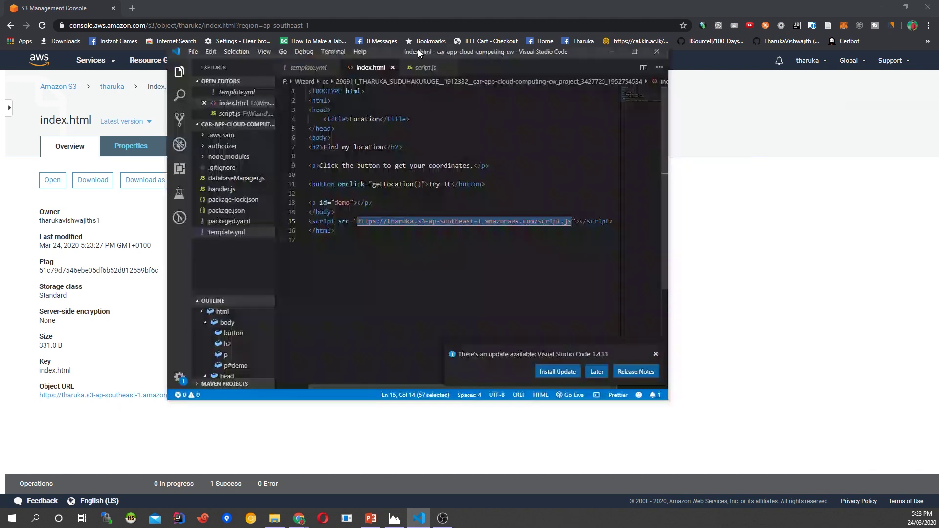
left_click_drag(418, 49, 418, 67)
double_click(419, 66)
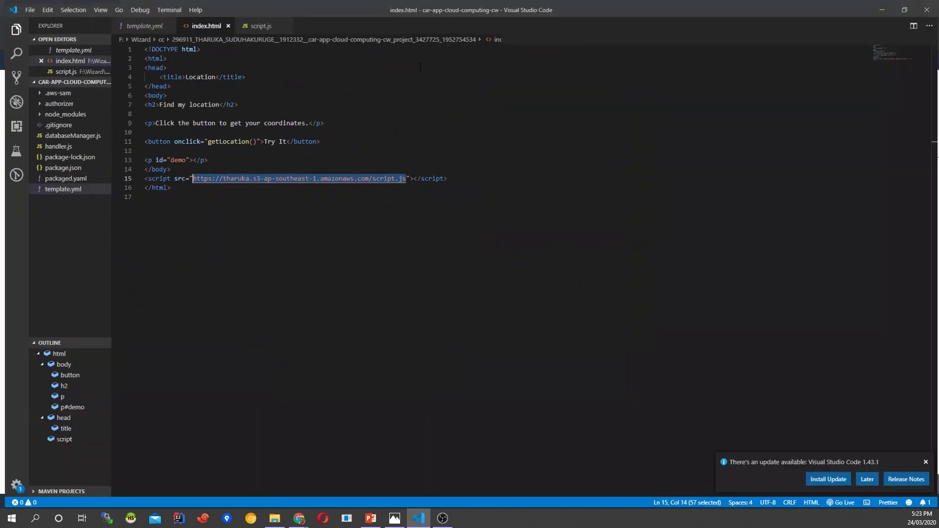
left_click(141, 195)
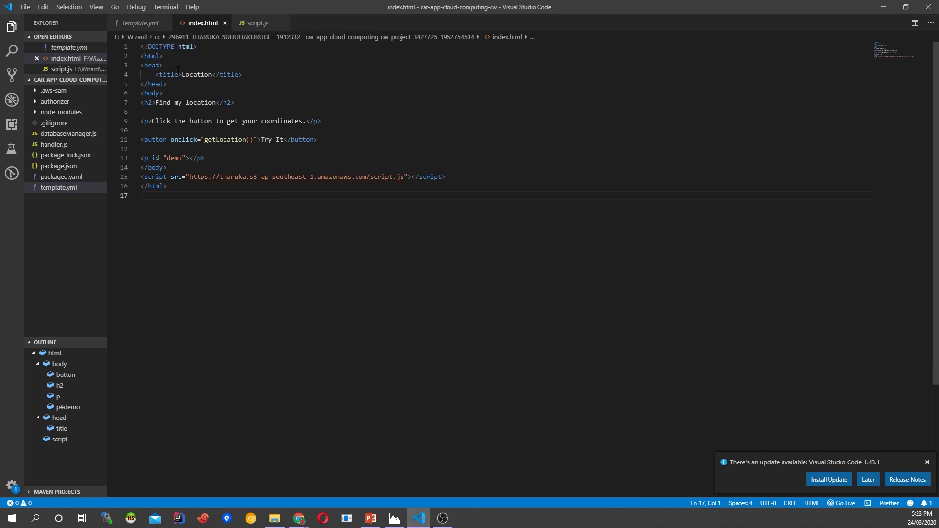
Look over the code of script.js and highlight the script source URL on line 15 of index.html.
left_click(252, 28)
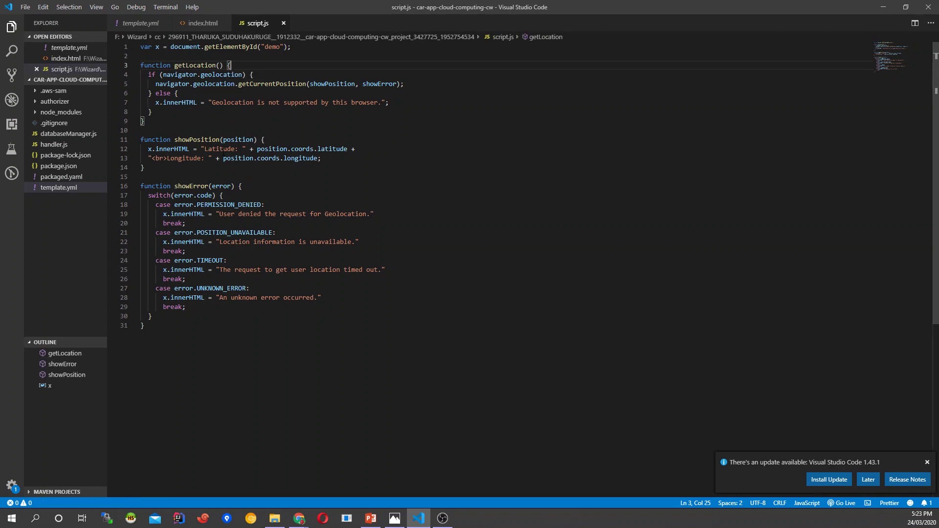
left_click(206, 33)
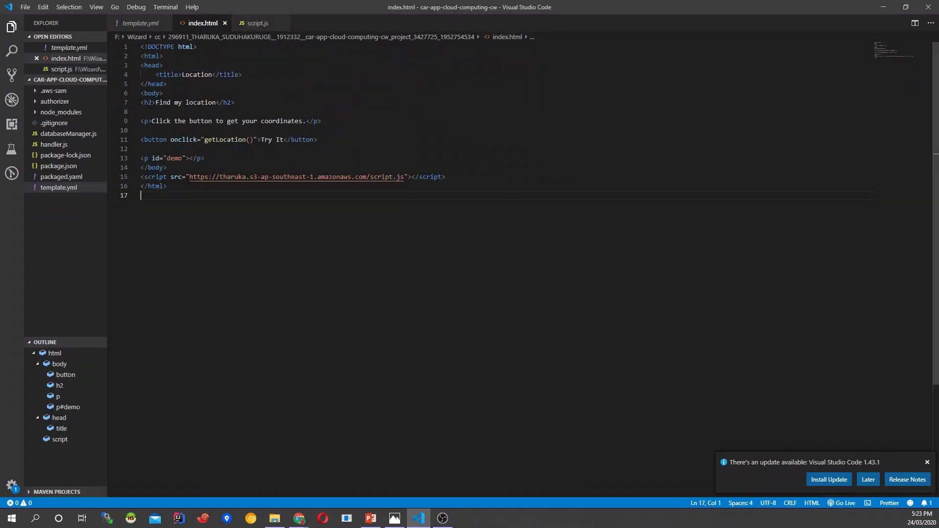
left_click_drag(190, 177, 405, 177)
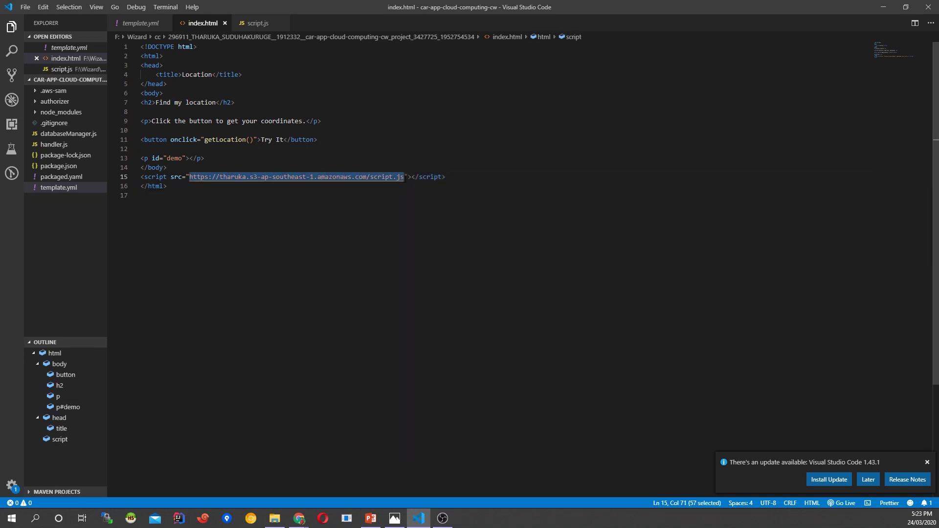
Return to the S3 console in the browser, open the details of script.js and highlight its object URL.
left_click(883, 11)
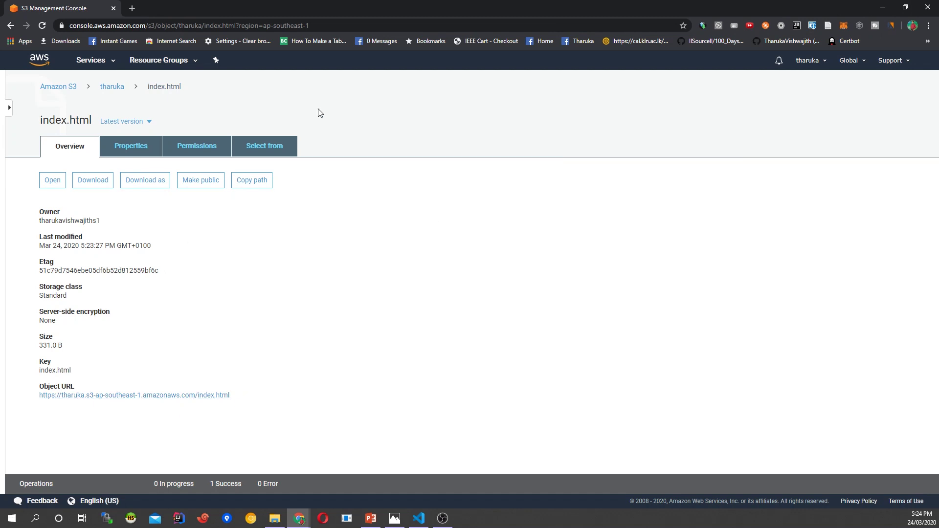
left_click(111, 87)
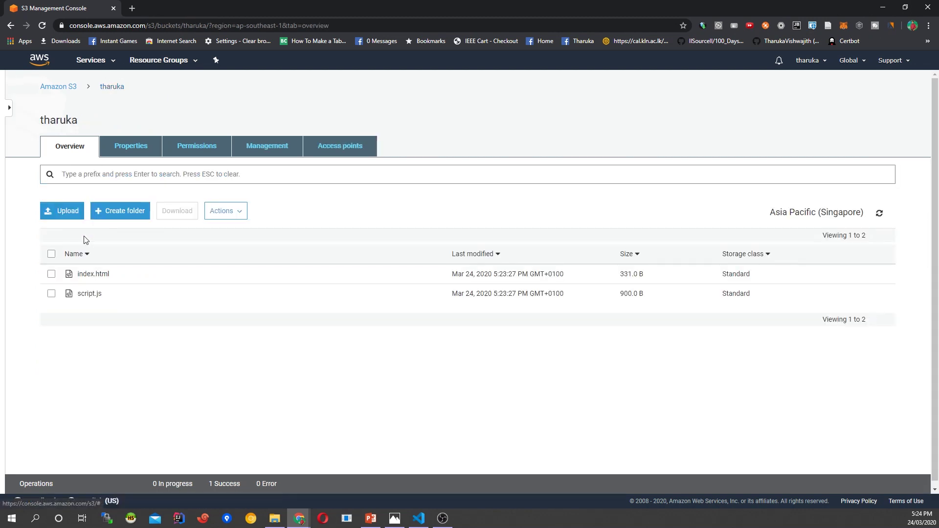
left_click(87, 296)
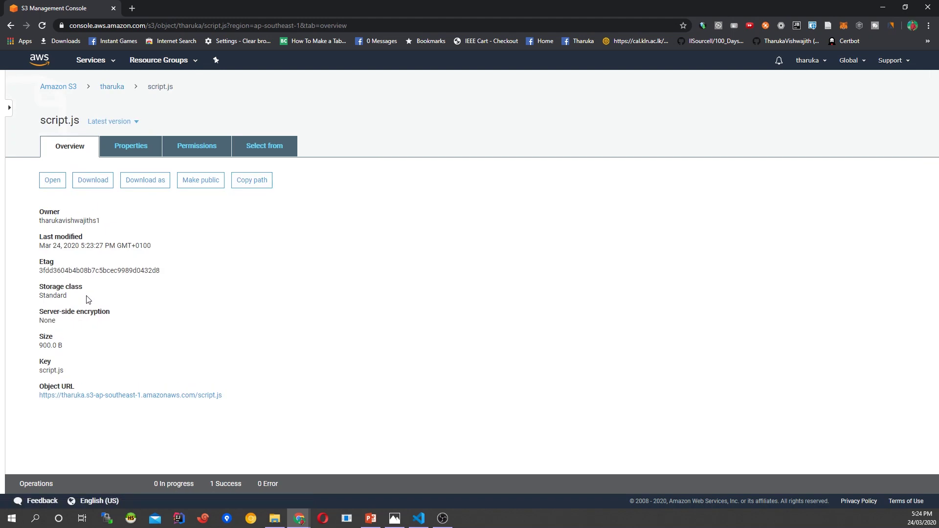
left_click_drag(227, 396, 37, 396)
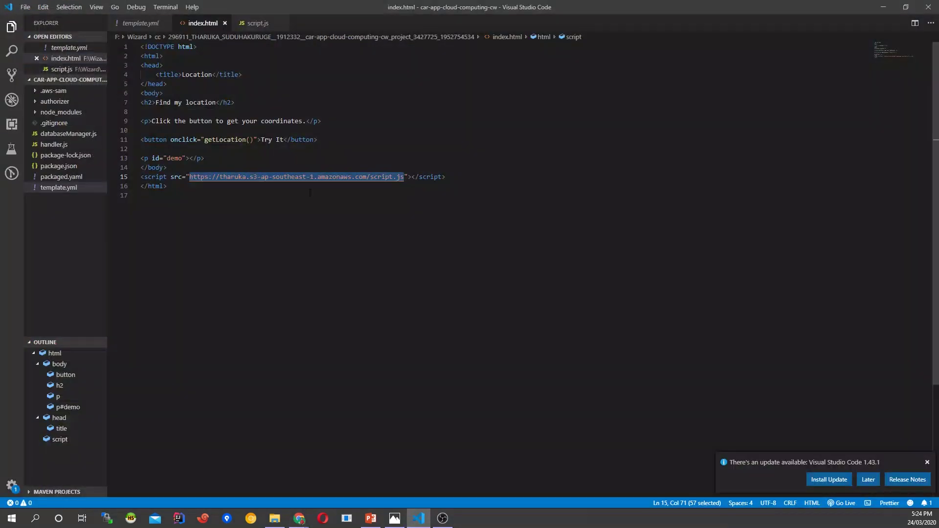
Examine the parts of the script source URL in Visual Studio Code's index.html, highlighting the domain, bucket name and /script.js path.
left_click(396, 197)
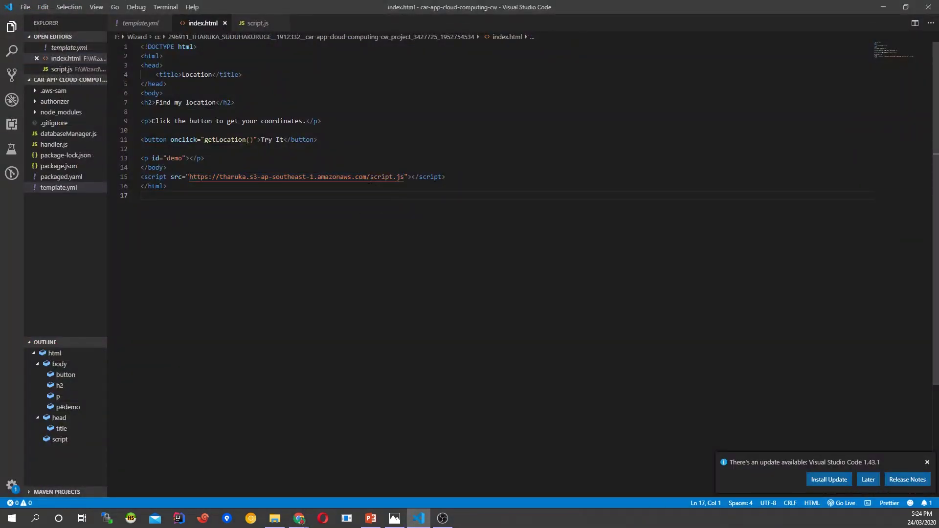
left_click_drag(224, 178, 363, 177)
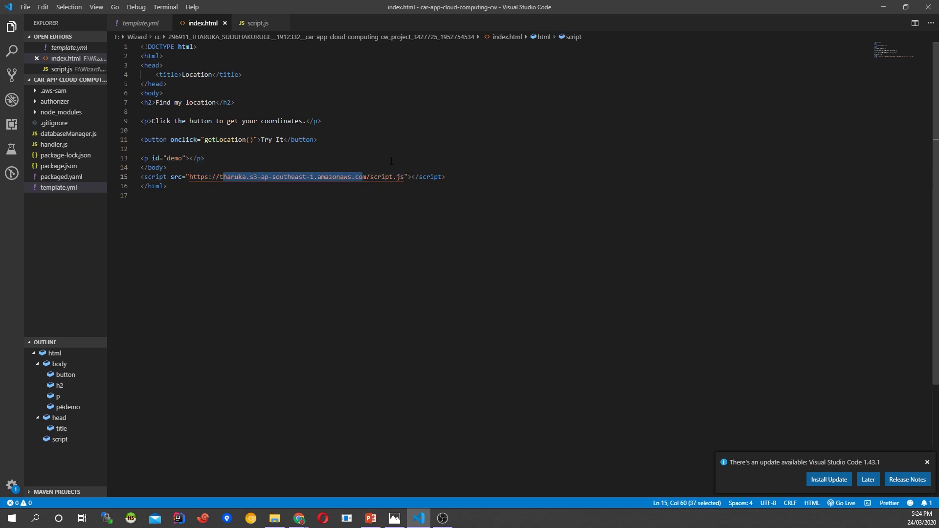
left_click(230, 177)
double_click(225, 177)
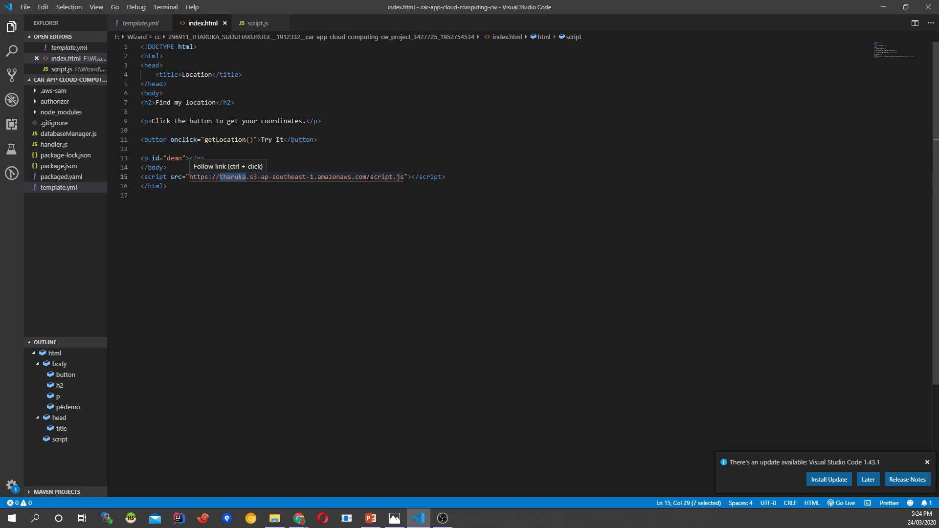
left_click_drag(405, 177, 365, 177)
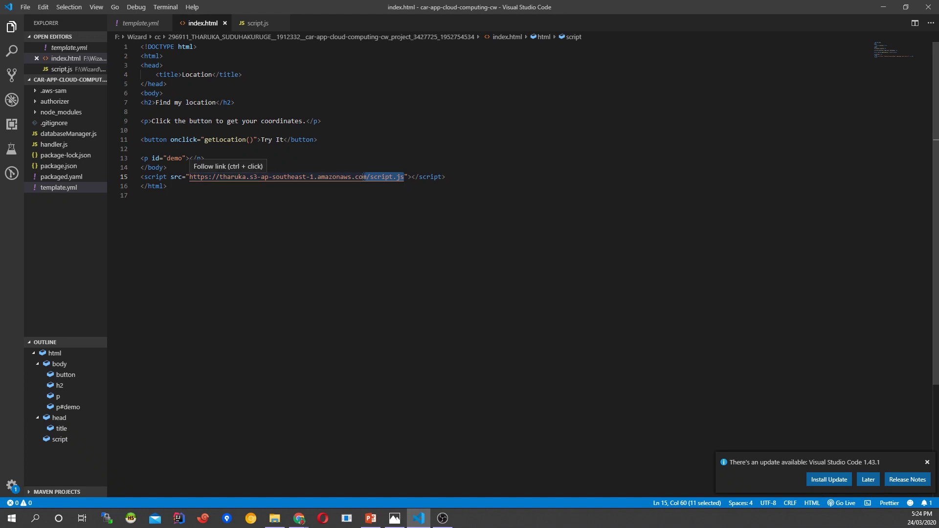
key("ctrl+End")
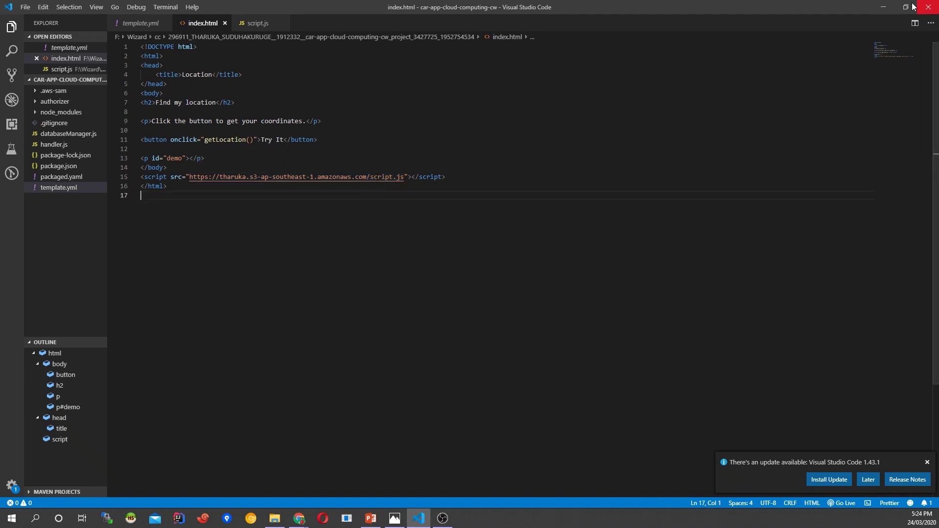
Switch back to the S3 console in the browser and load the hosted page from index.html's object URL.
left_click(884, 7)
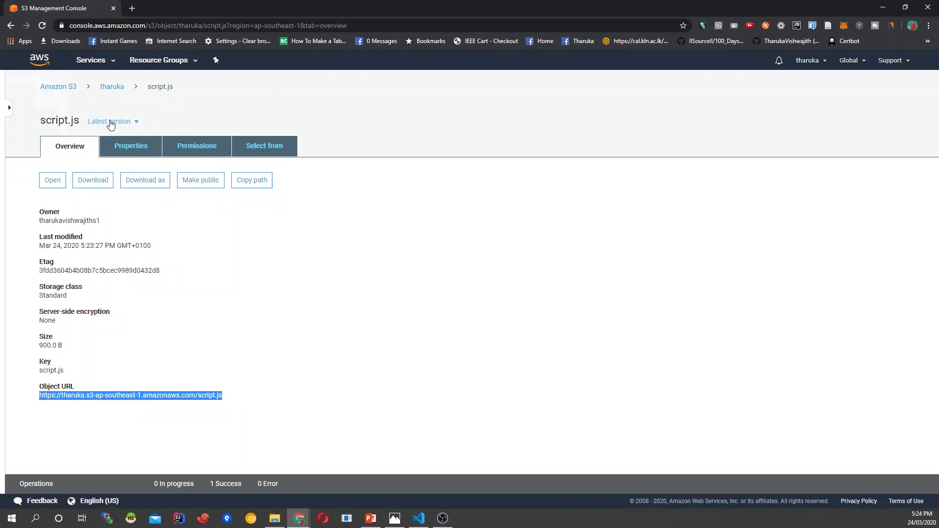
left_click(112, 87)
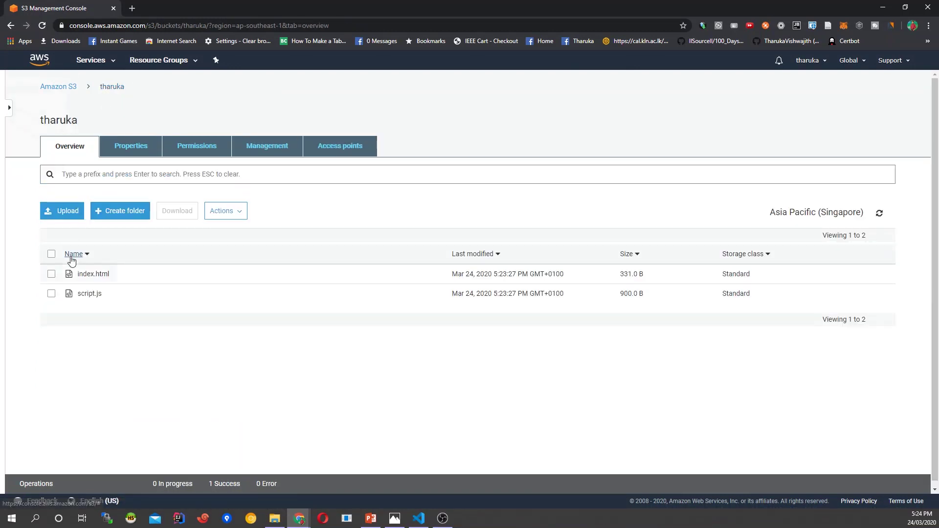
left_click(85, 274)
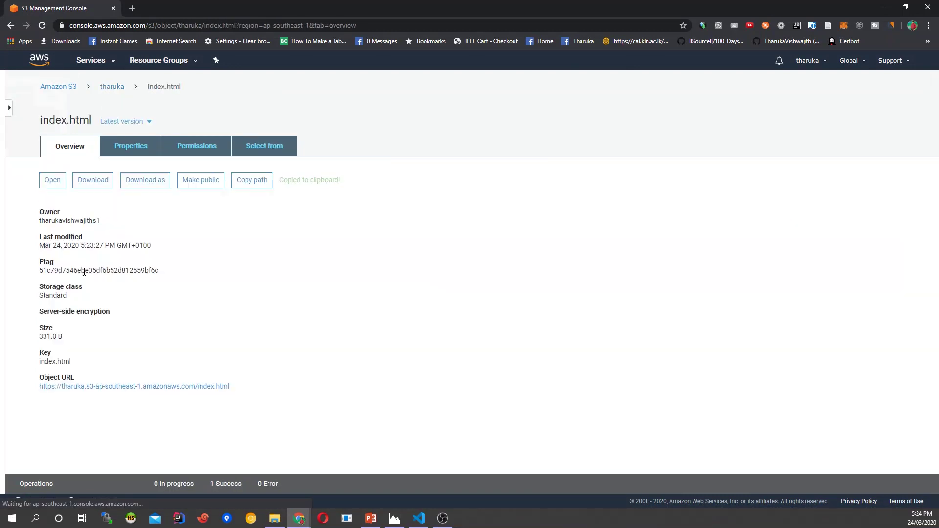
left_click(120, 396)
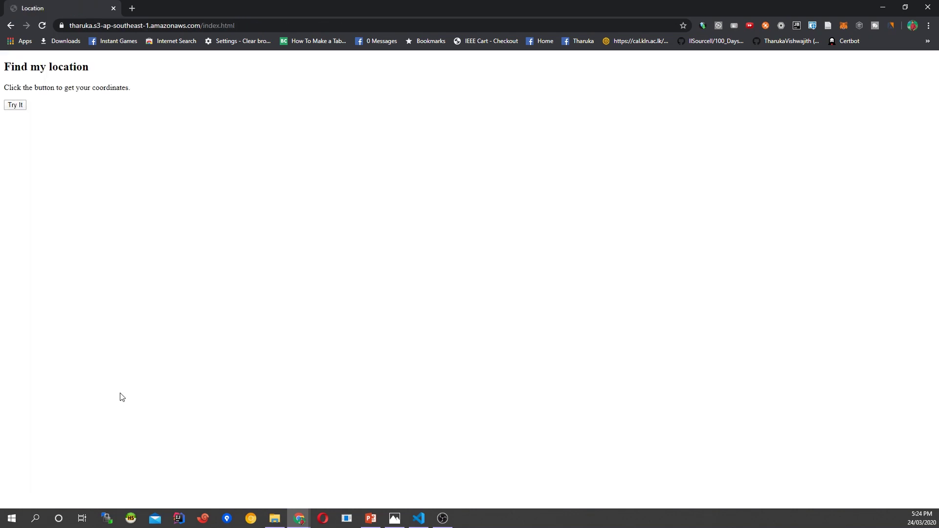
Test the hosted page by requesting the coordinates with Try It, and copy the page's web address.
left_click(15, 103)
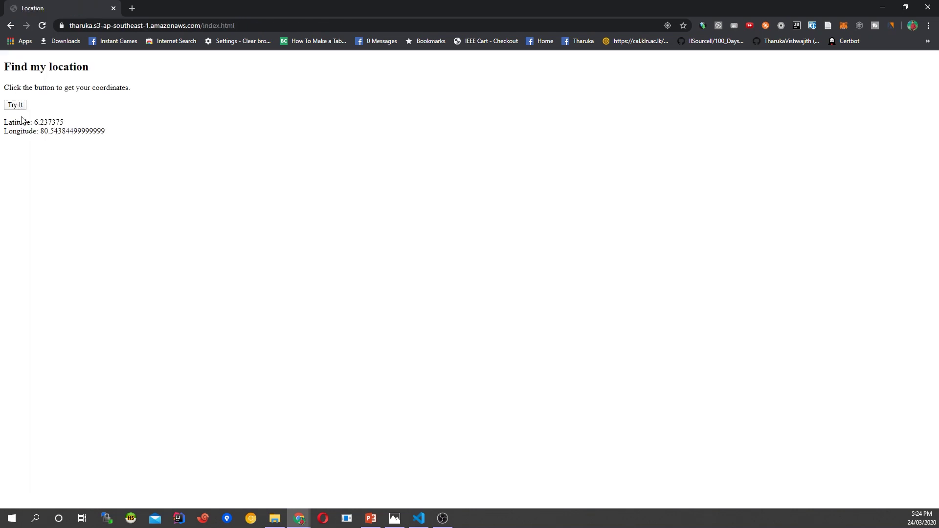
left_click(132, 29)
key("ctrl+c")
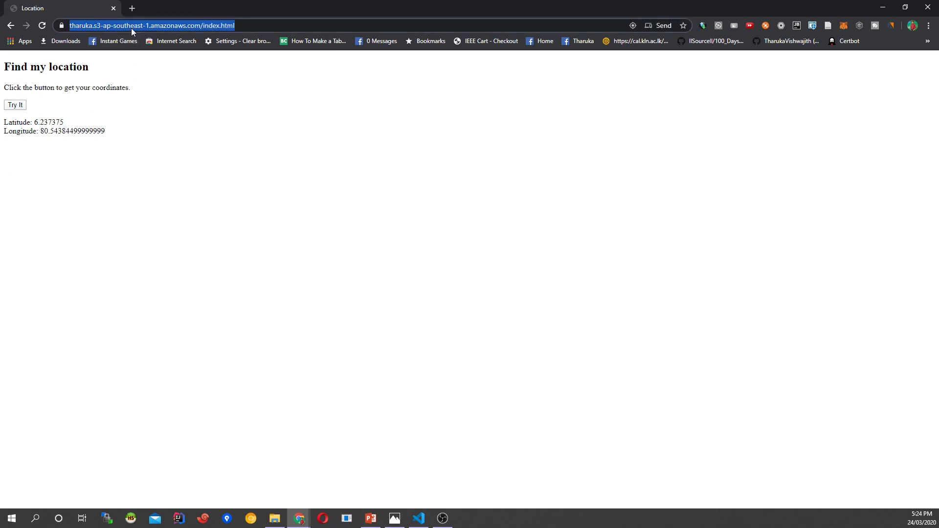
Load the hosted index.html page from its copied address in a new incognito window.
key("ctrl+shift+m")
left_click(186, 77)
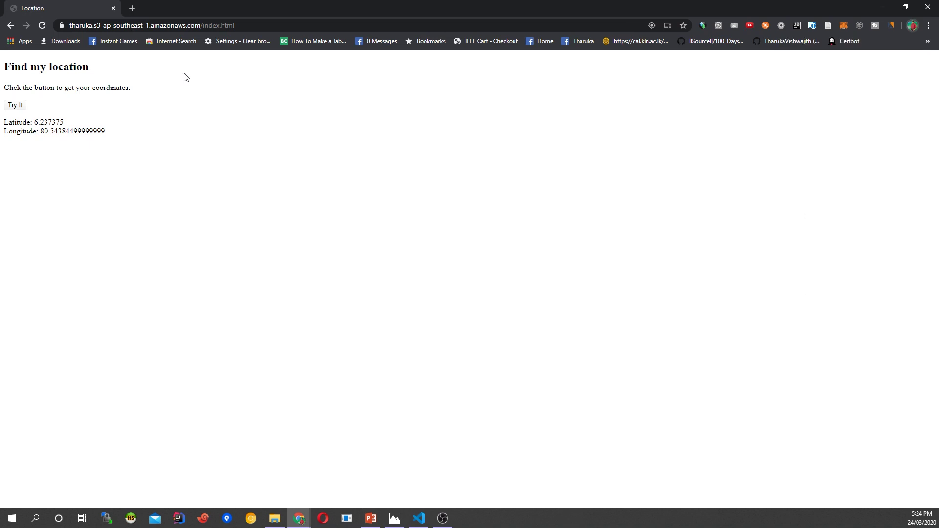
key("ctrl+shift+n")
key("ctrl+v")
key("Return")
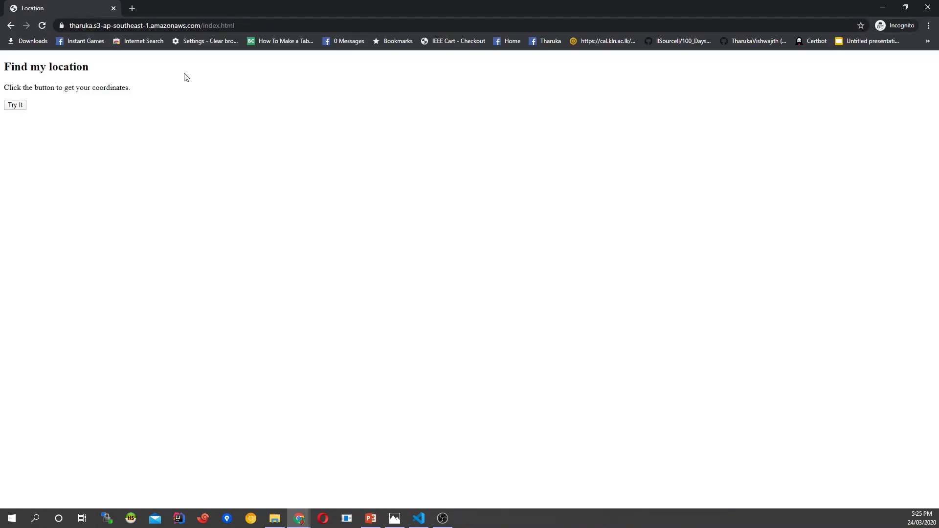
Request the coordinates with Try It, allow the page to know the location, and highlight the page's web address.
left_click(18, 104)
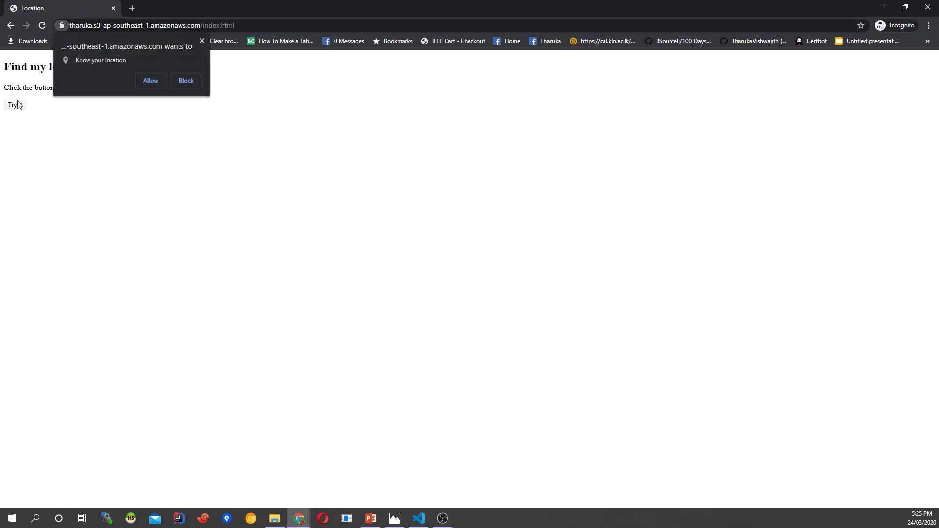
left_click(151, 79)
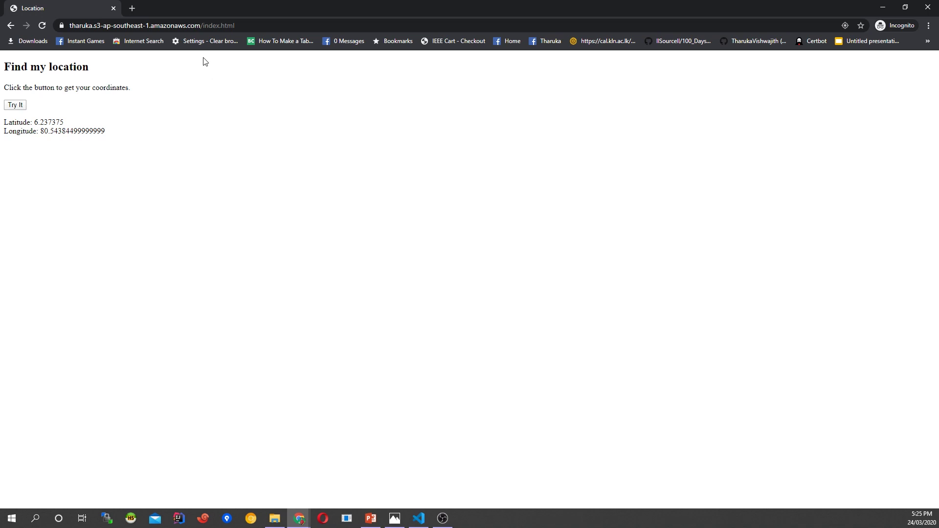
key("ctrl+l")
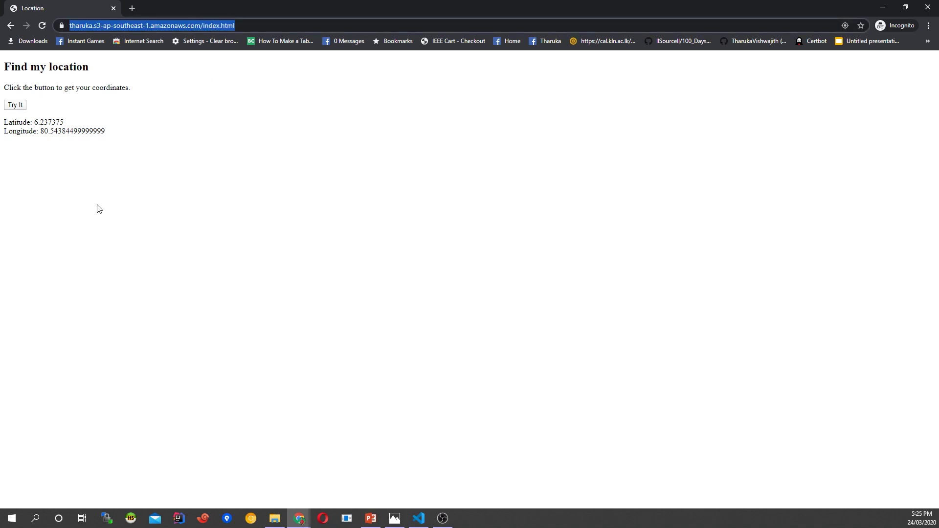
Switch back to the regular browser window and return from the hosted page to the bucket's object list in the S3 console.
key("alt+Tab")
left_click(10, 26)
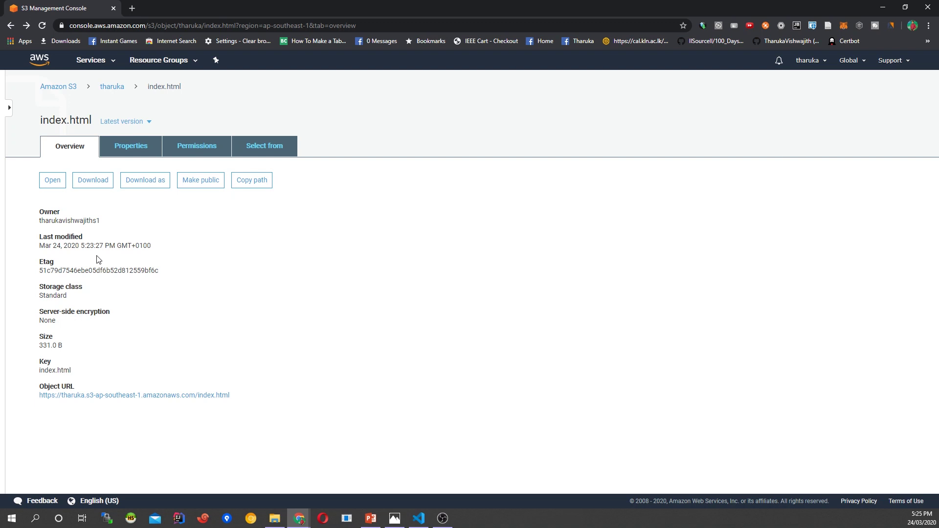
left_click(111, 86)
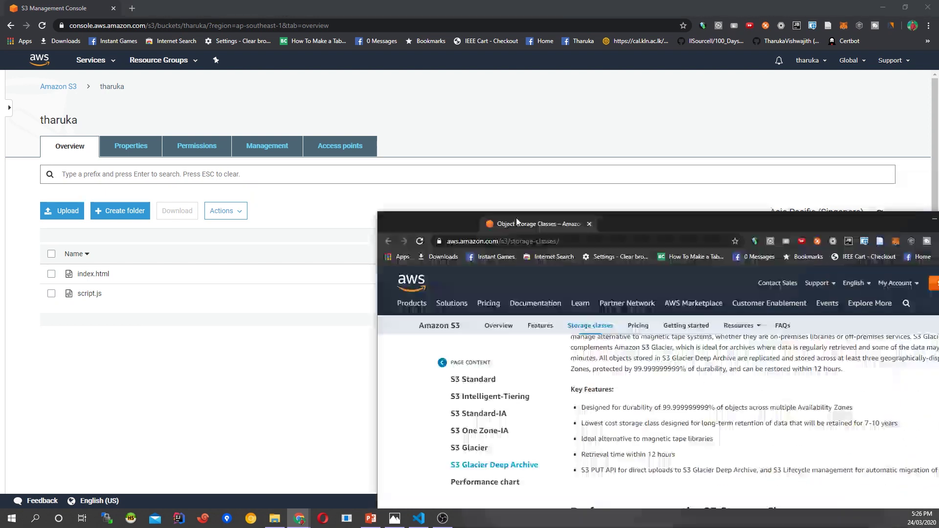
Examine the Amazon S3 Storage Classes page, from S3 Standard to S3 Glacier Deep Archive, including the performance chart comparing the classes.
scroll(460, 222, "up", 10)
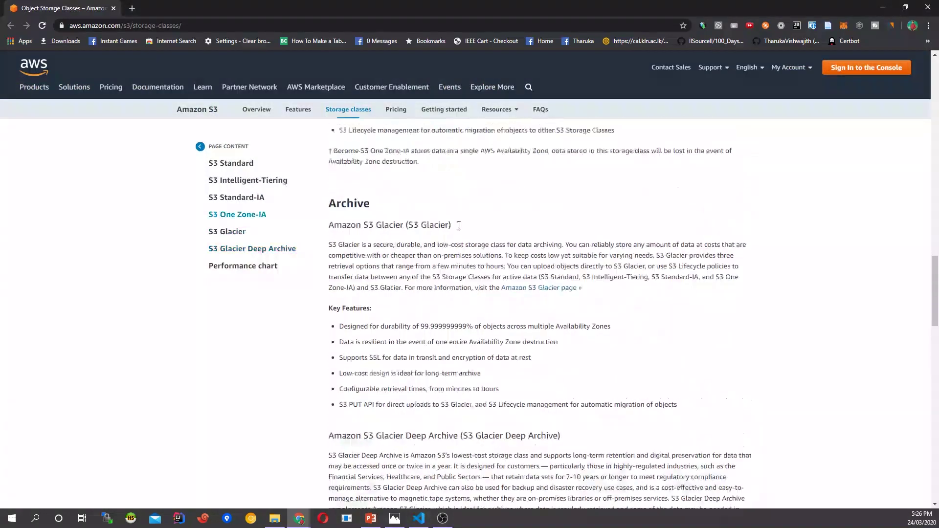
scroll(459, 225, "up", 15)
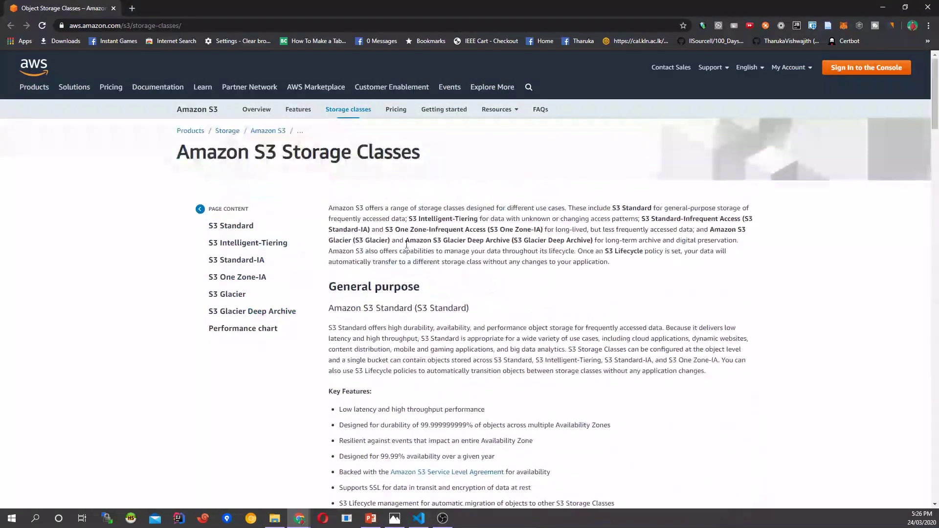
scroll(391, 283, "down", 15)
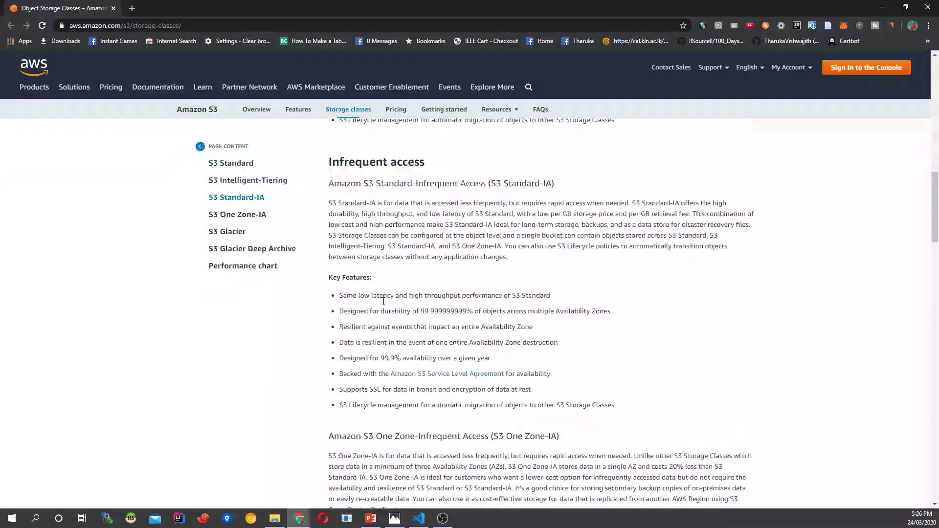
scroll(383, 301, "down", 12)
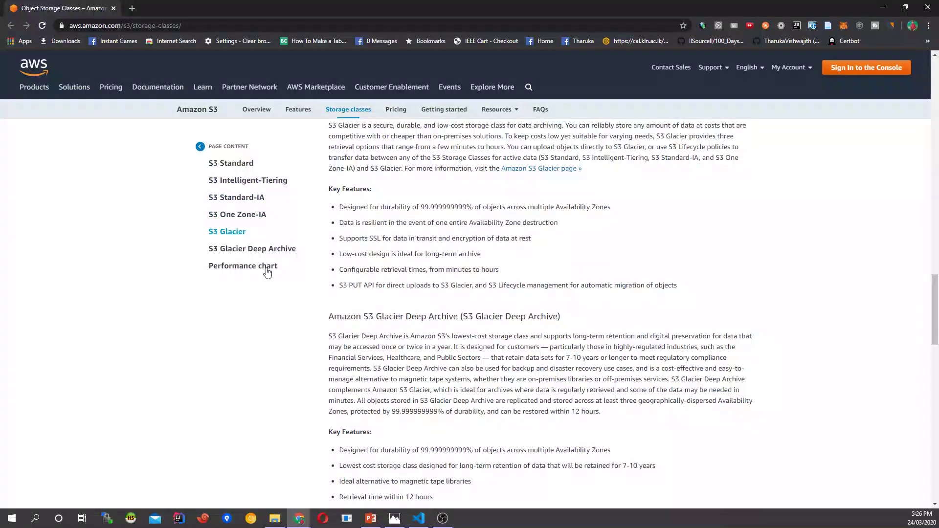
left_click(267, 270)
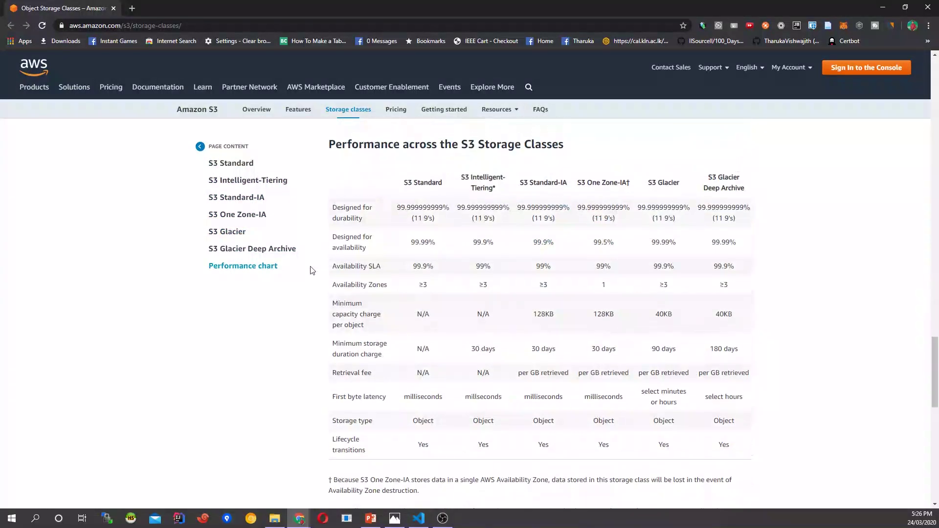
scroll(311, 269, "up", 7)
scroll(312, 270, "up", 20)
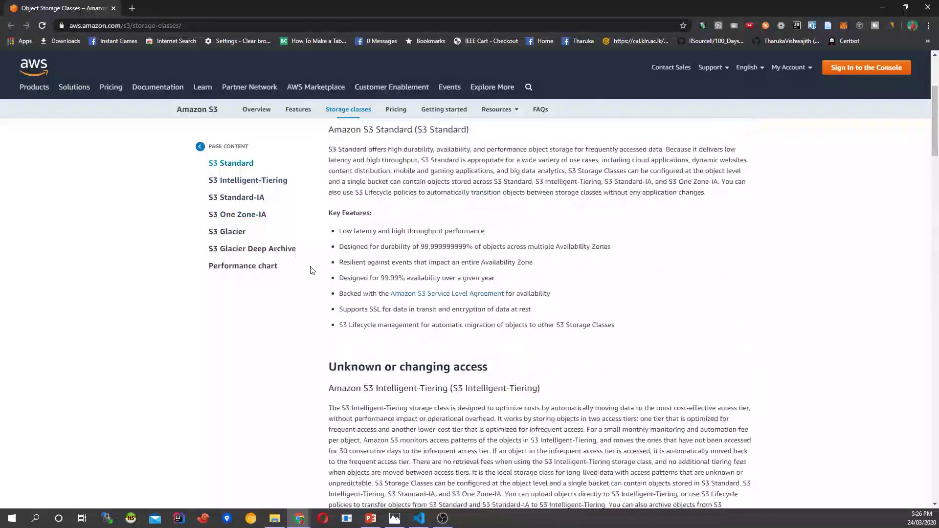